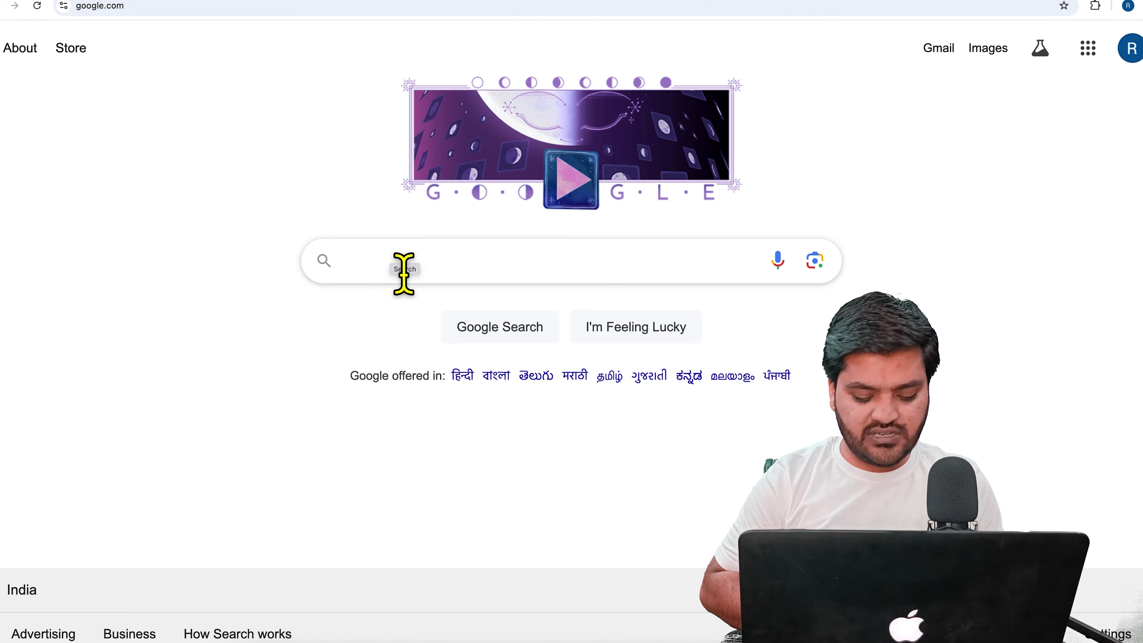
- Search Google for the misspelled query "what is digital marketug" and follow the suggested correction "what is digital marketing"
left_click(403, 271)
type("what")
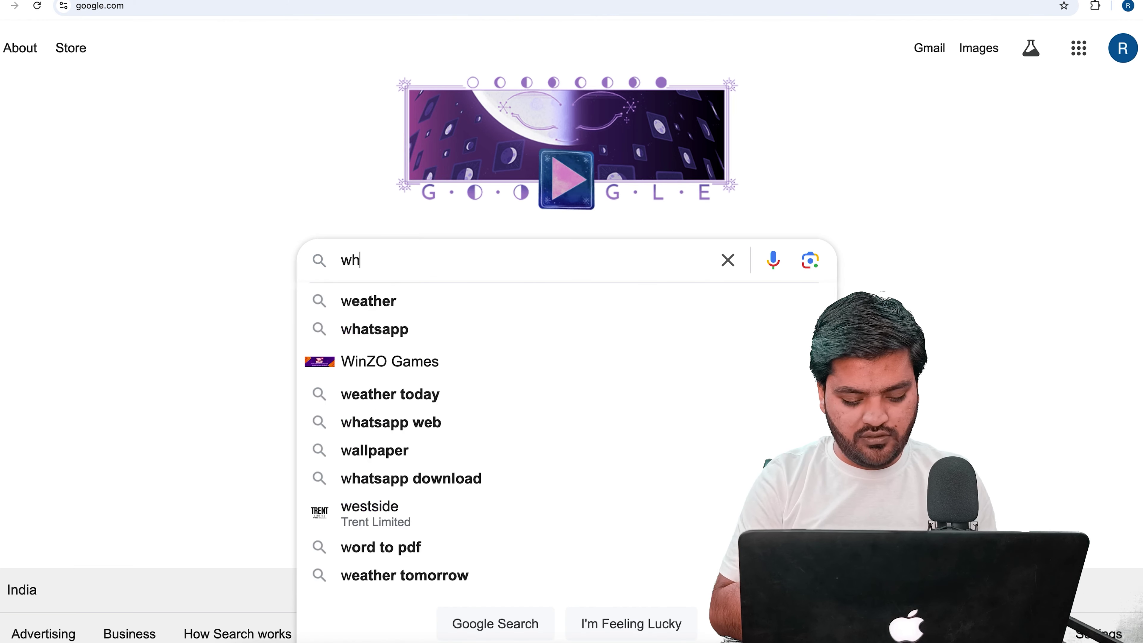
key("Down")
key("BackSpace")
key("BackSpace")
key("BackSpace")
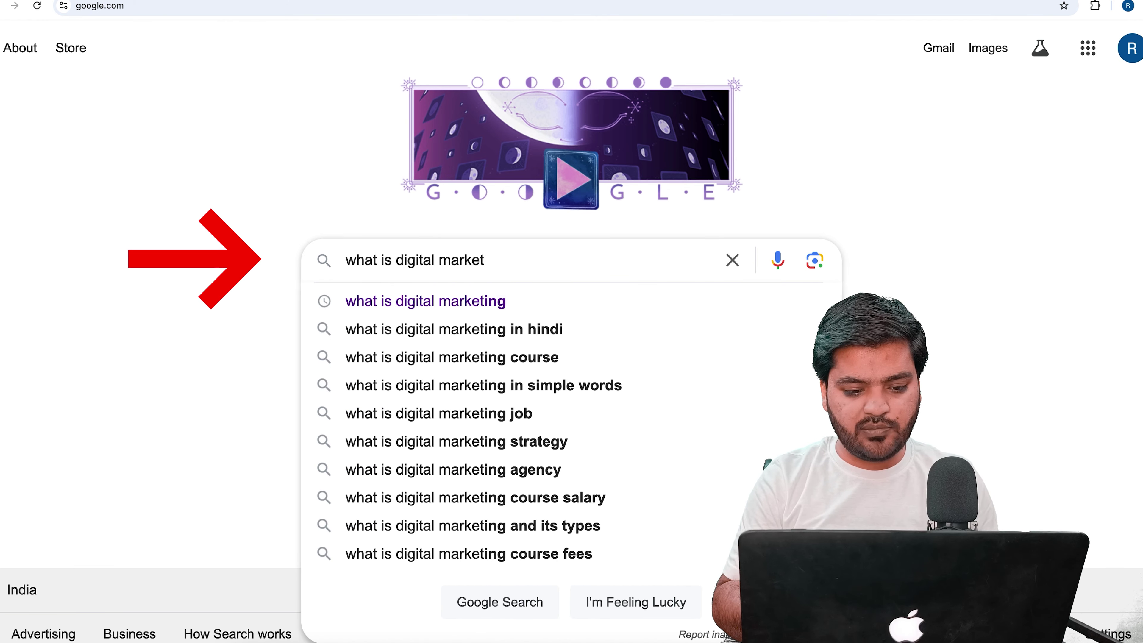
type("ug")
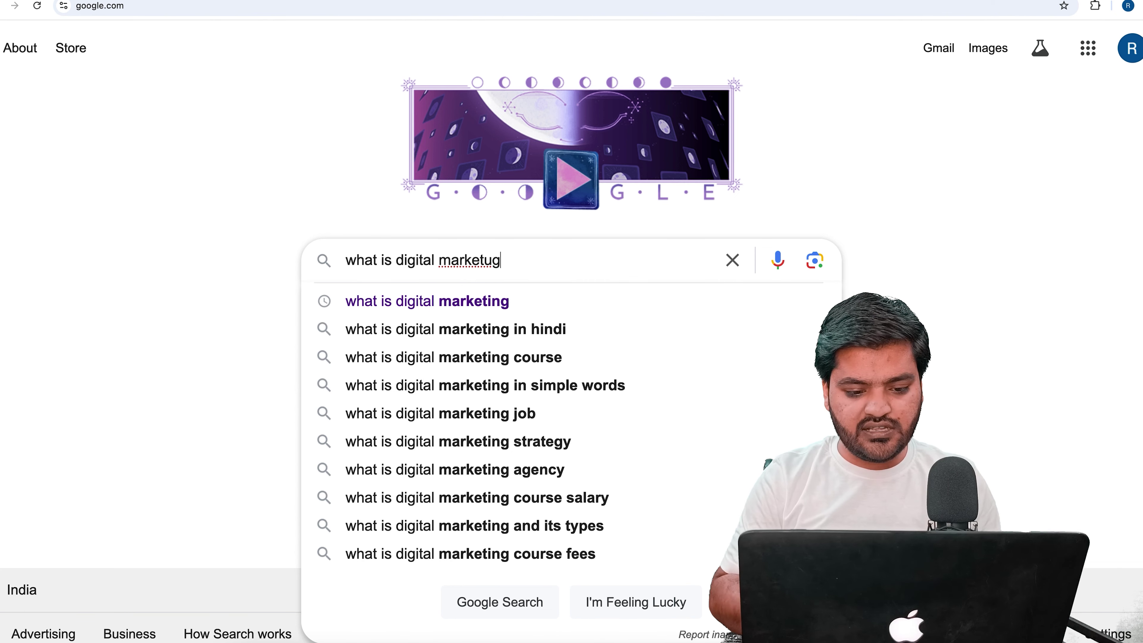
key("Return")
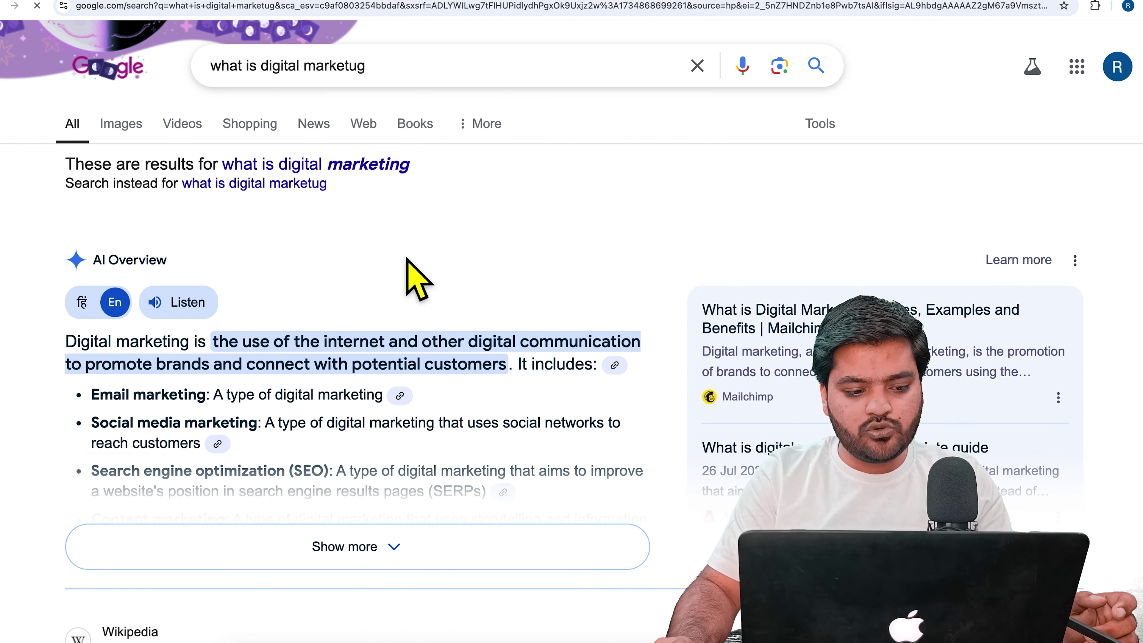
left_click_drag(68, 168, 165, 185)
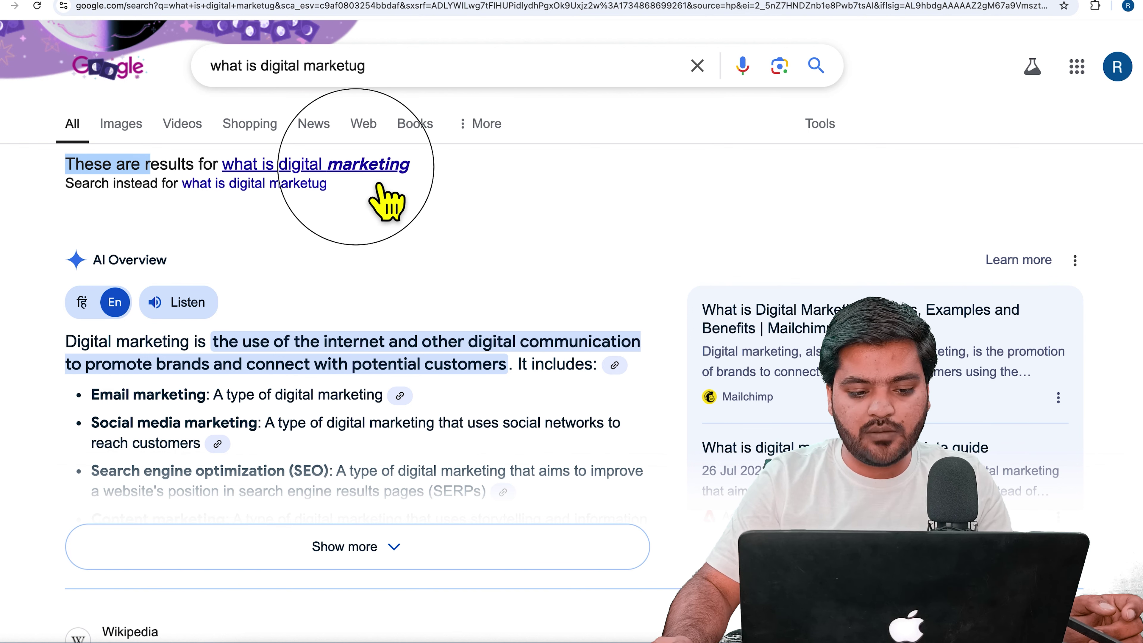
left_click(376, 171)
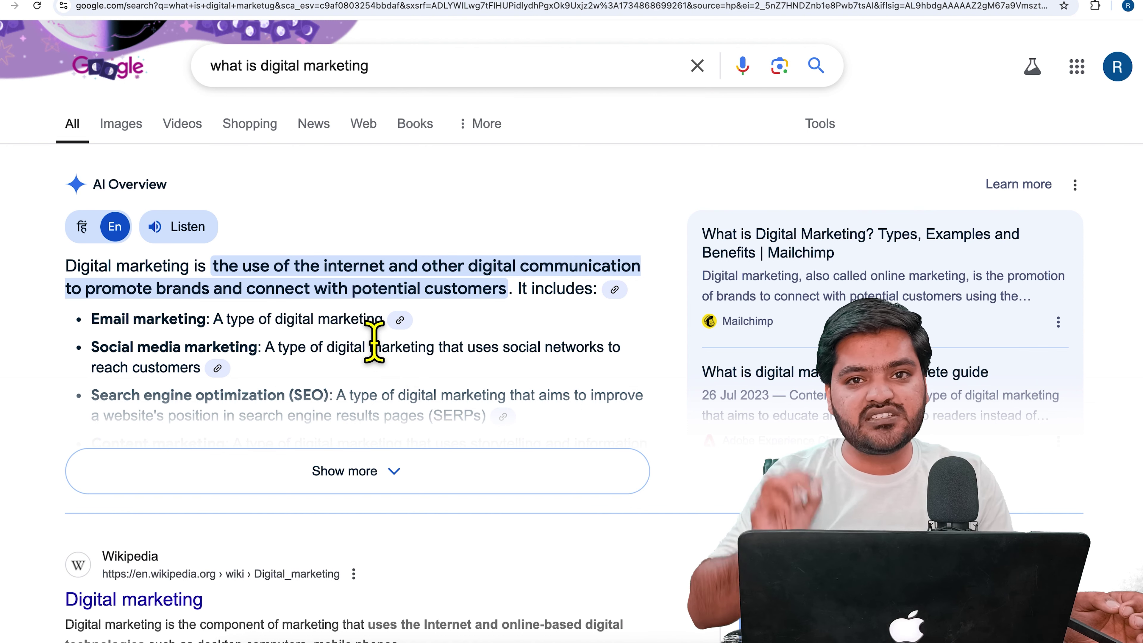
- Replace the search query with "grammar checker seo" and run the search
left_click_drag(399, 68, 197, 75)
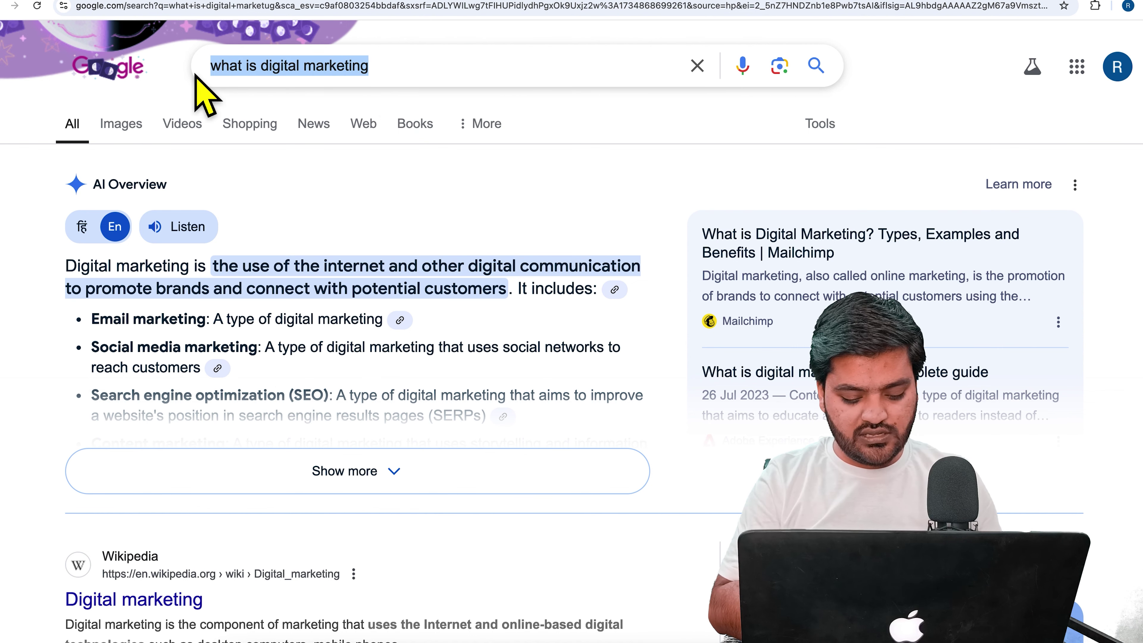
type("gramma")
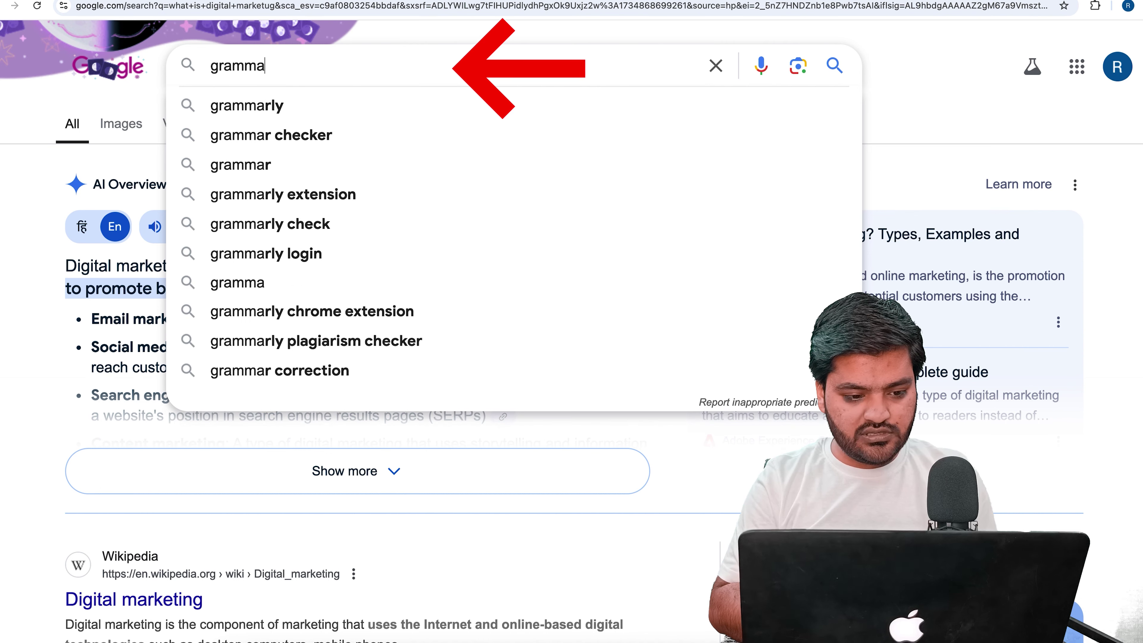
type("r checker seo")
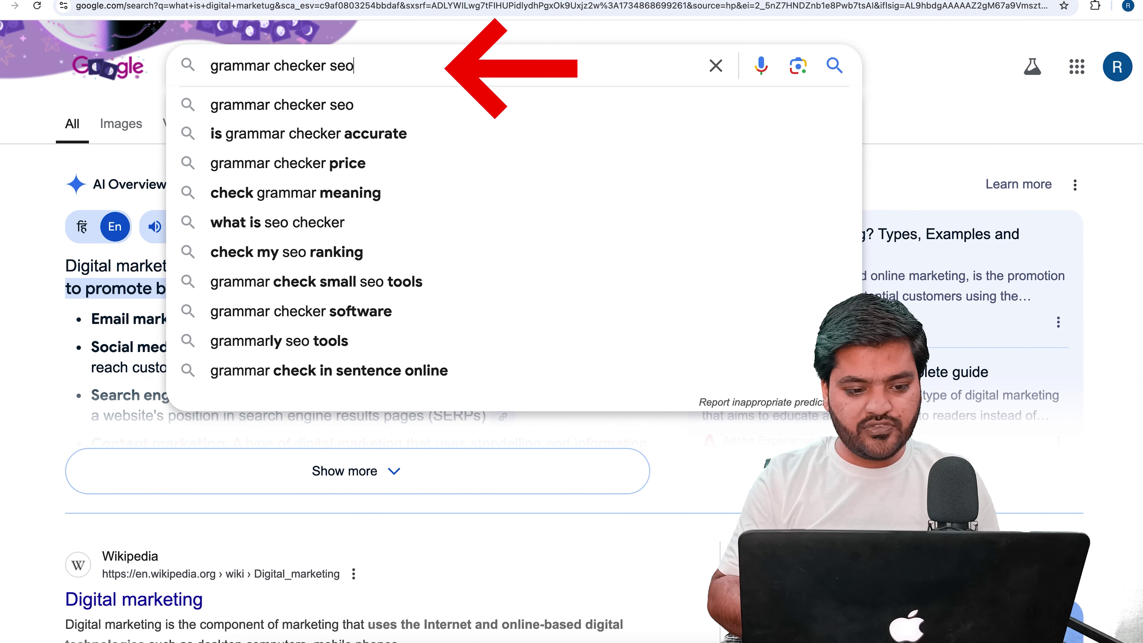
key("Return")
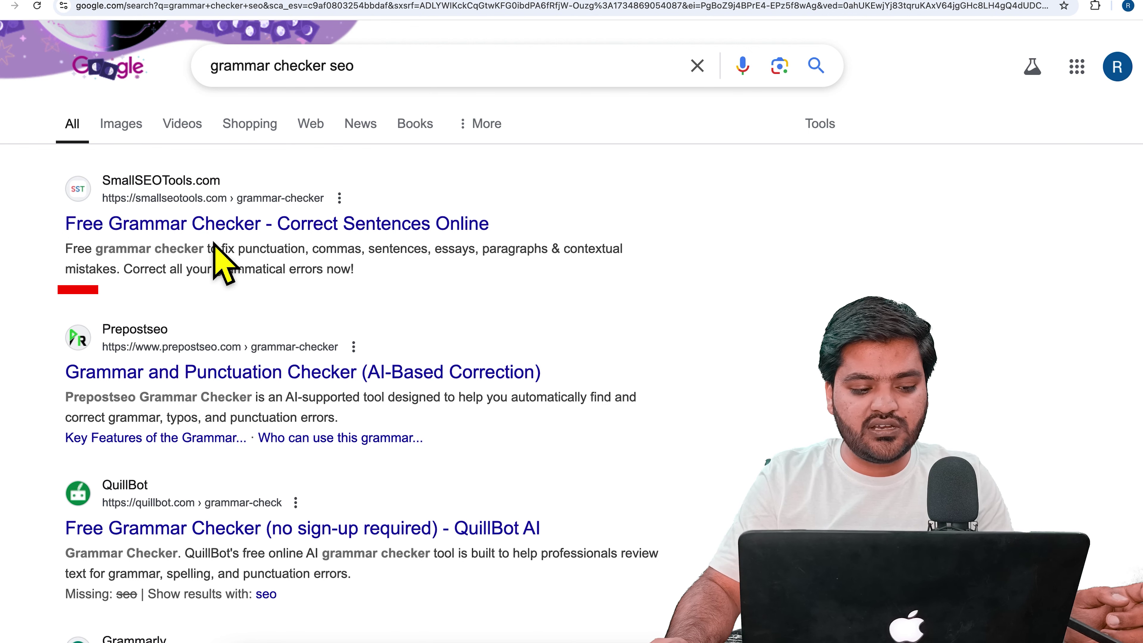
- Open the SmallSEOTools Free Grammar Checker result in a new tab and look through the other grammar checker results
left_click(212, 232)
right_click(212, 232)
left_click(238, 281)
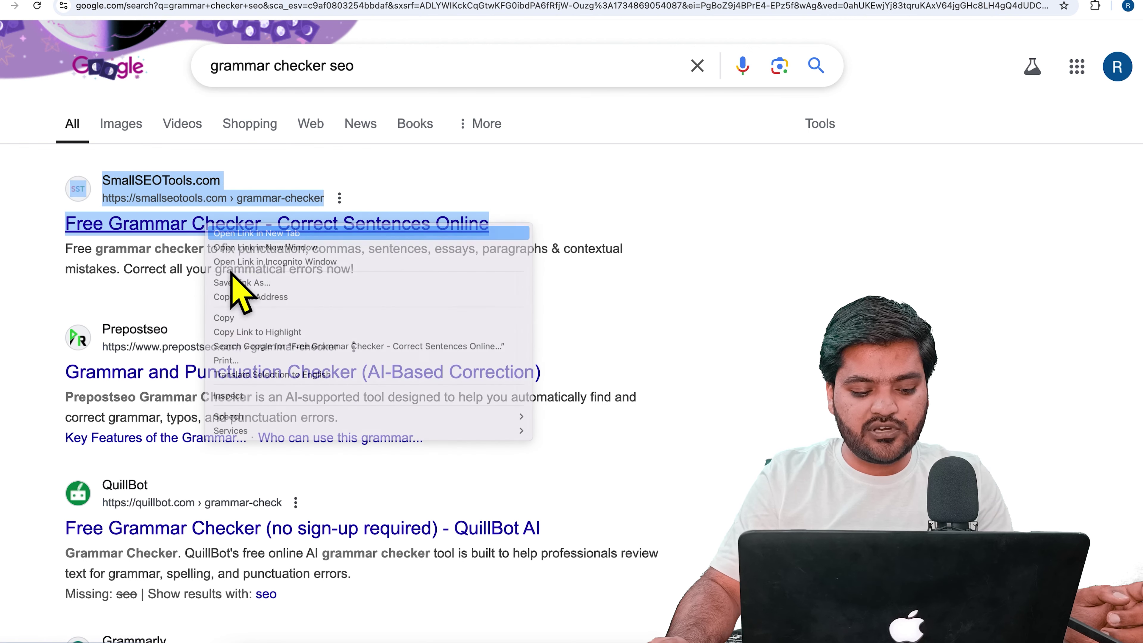
scroll(225, 288, "down", 2)
scroll(247, 356, "down", 2)
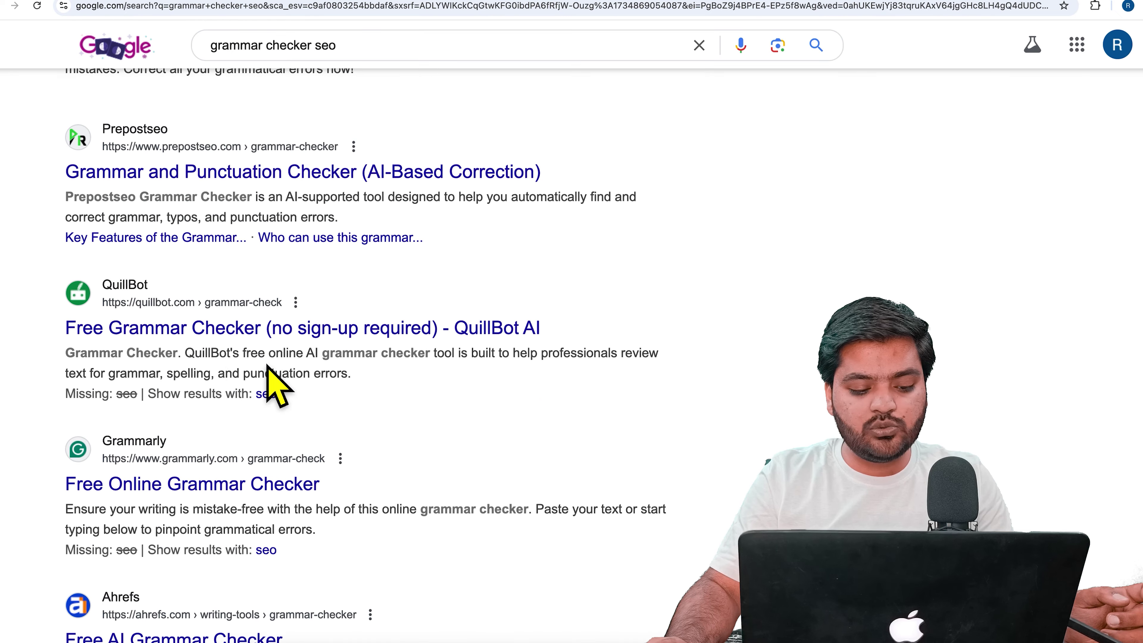
scroll(315, 315, "up", 4)
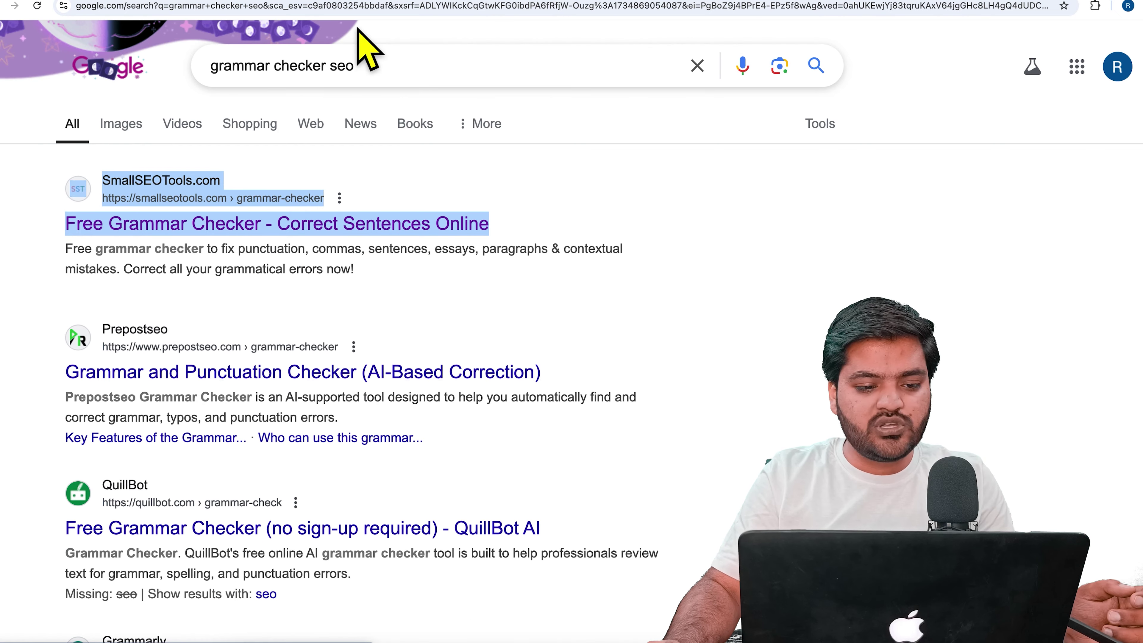
- Open Google in a new tab and search for "online mba course"
key("super+t")
type("goo")
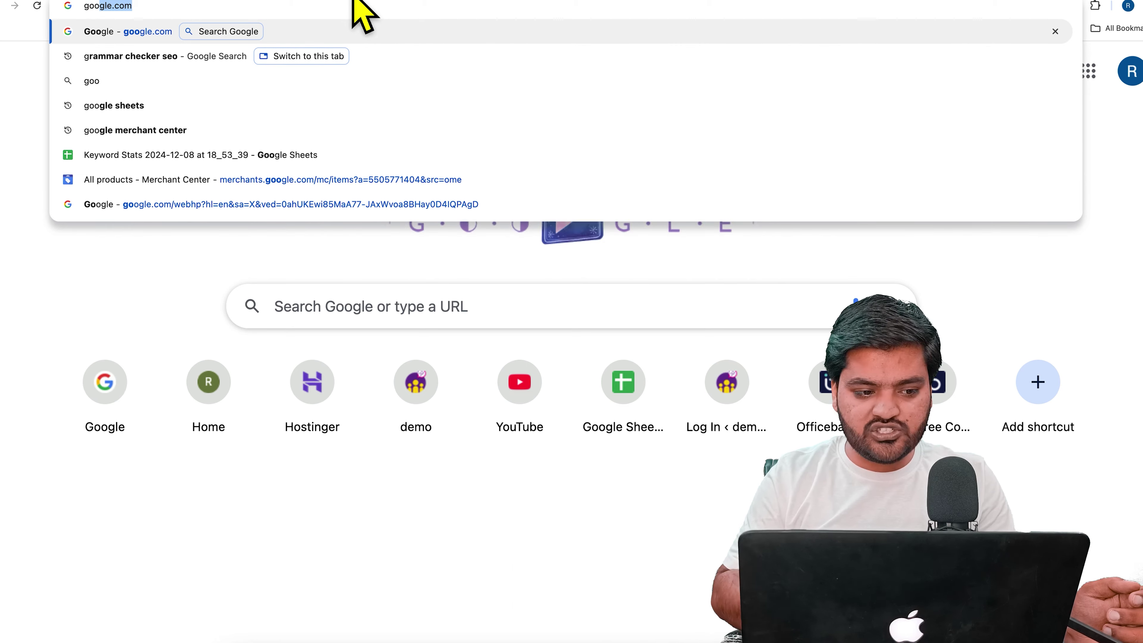
key("Return")
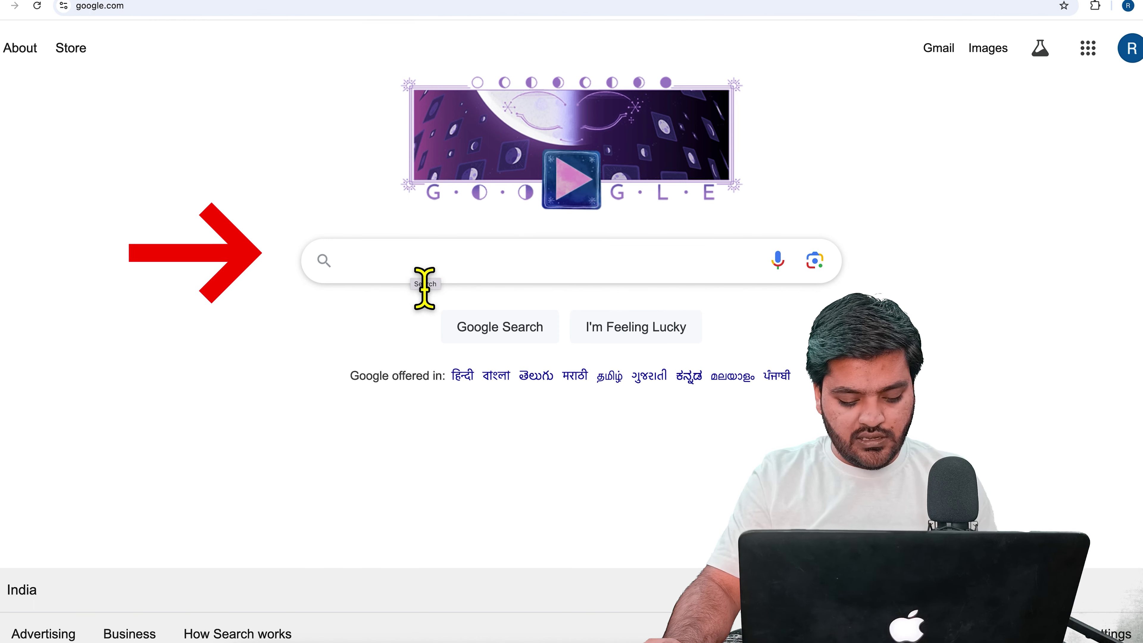
type("w")
key("BackSpace")
type("onl")
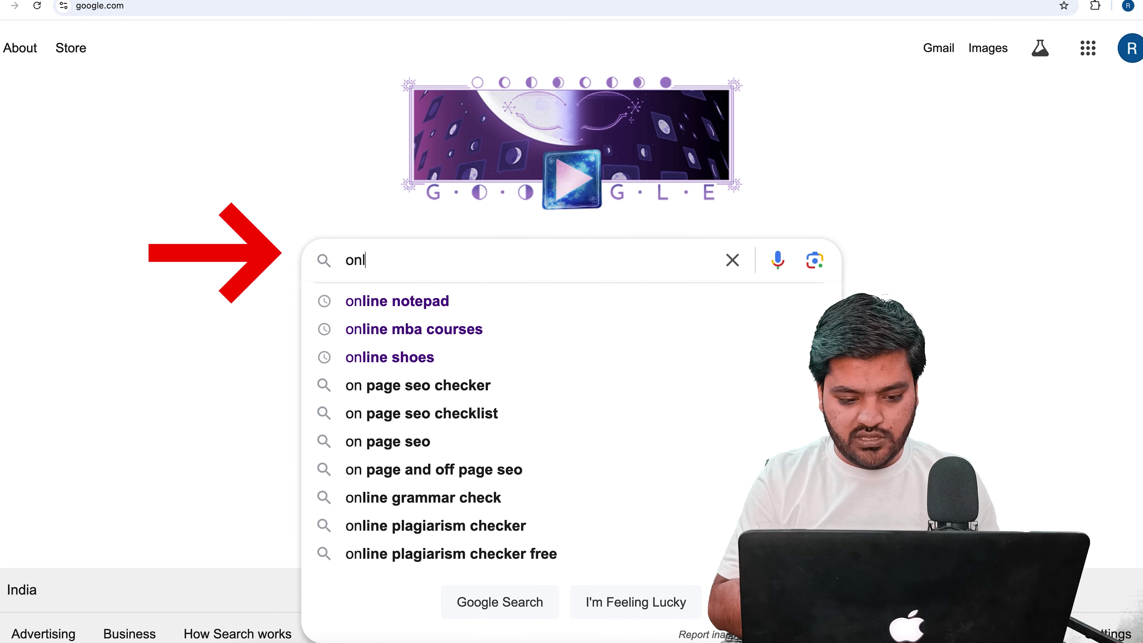
type("ine mba")
key("Down")
key("BackSpace")
key("Return")
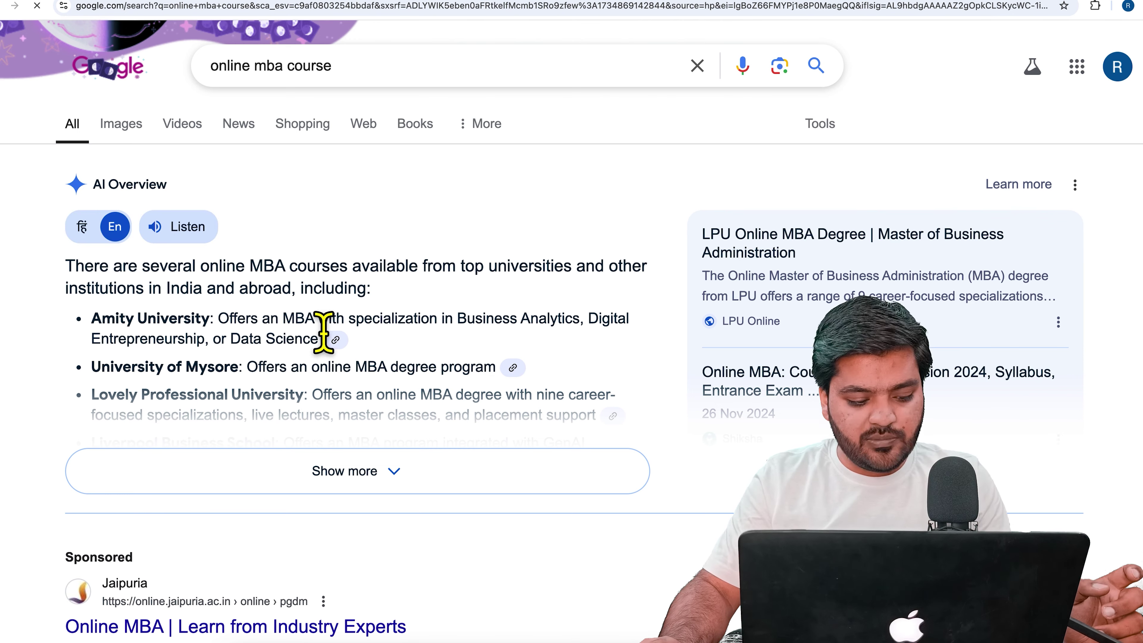
- Open the Amity Online "Master of Business Administration (Online MBA) 2yr Degree" result in a new tab and switch to it
scroll(57, 416, "down", 10)
scroll(57, 419, "down", 12)
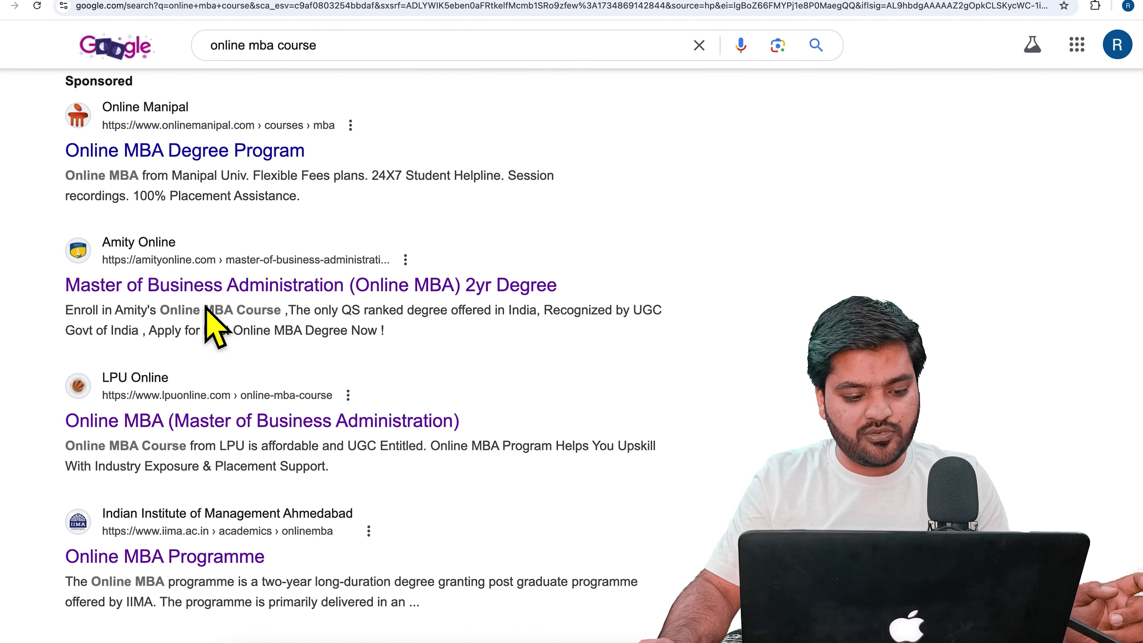
right_click(210, 292)
left_click(237, 300)
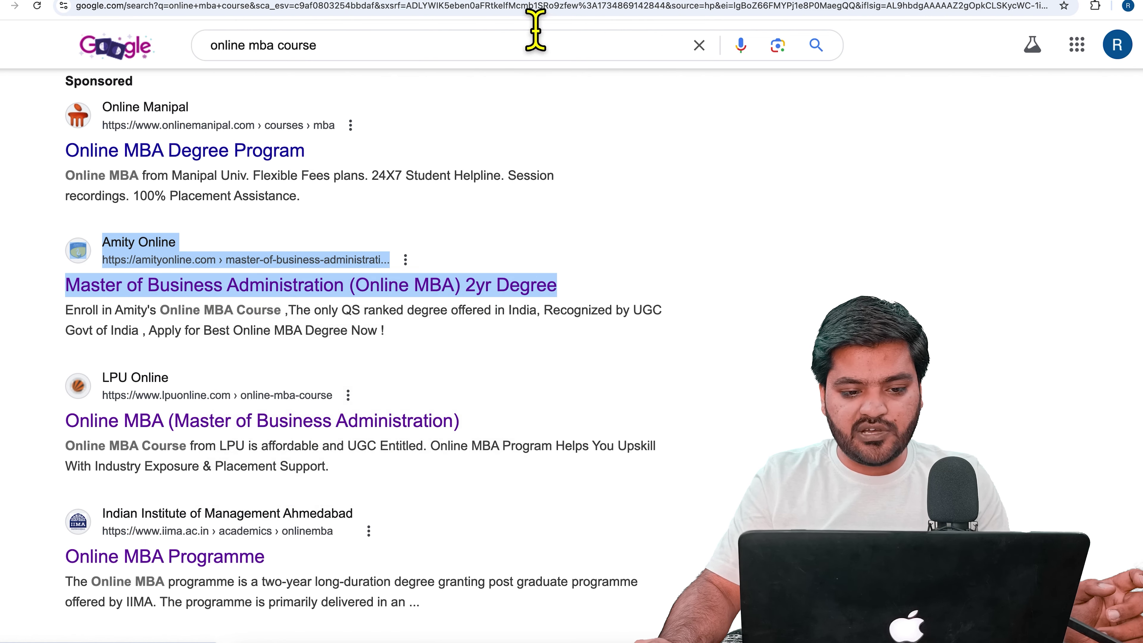
left_click(544, 5)
- Look over the Amity Online MBA page and copy its URL
scroll(254, 374, "down", 15)
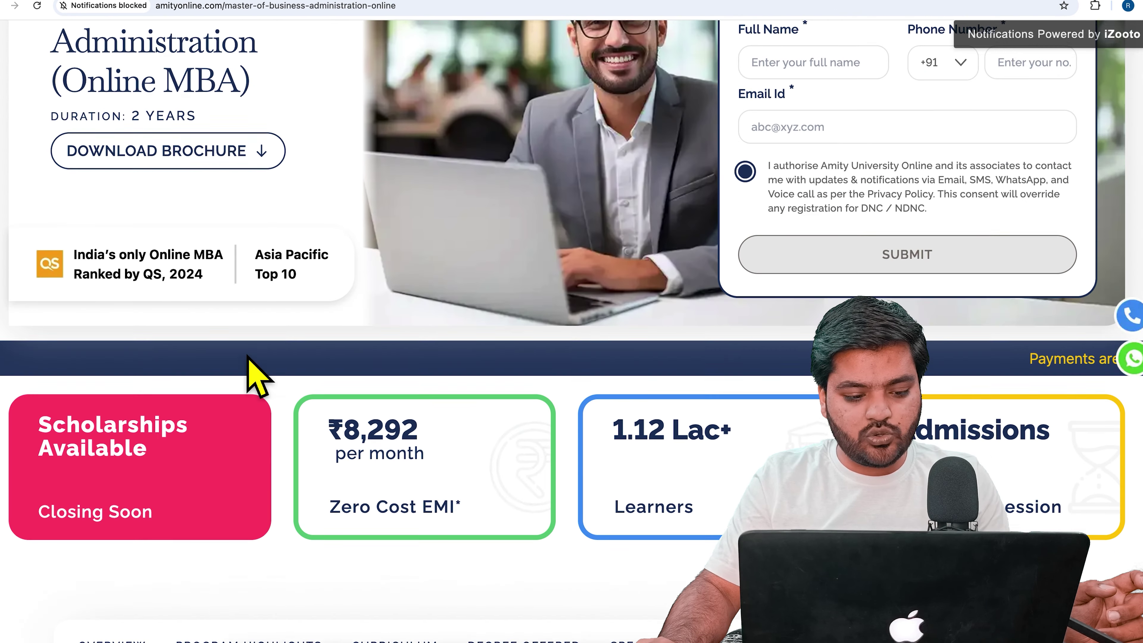
scroll(268, 362, "down", 5)
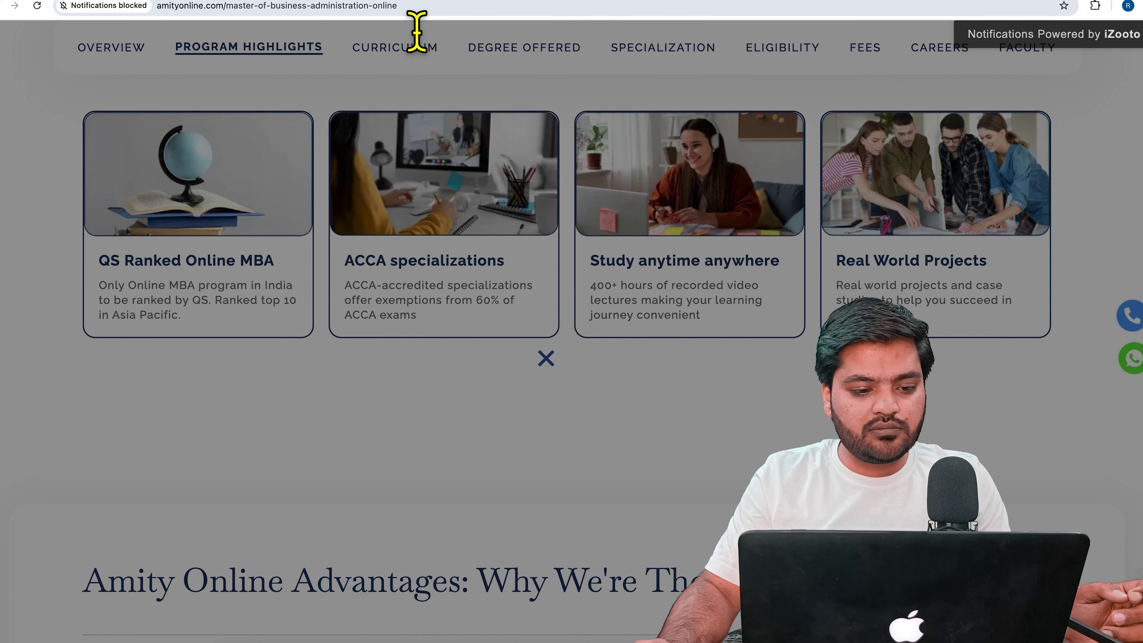
left_click(417, 9)
right_click(400, 5)
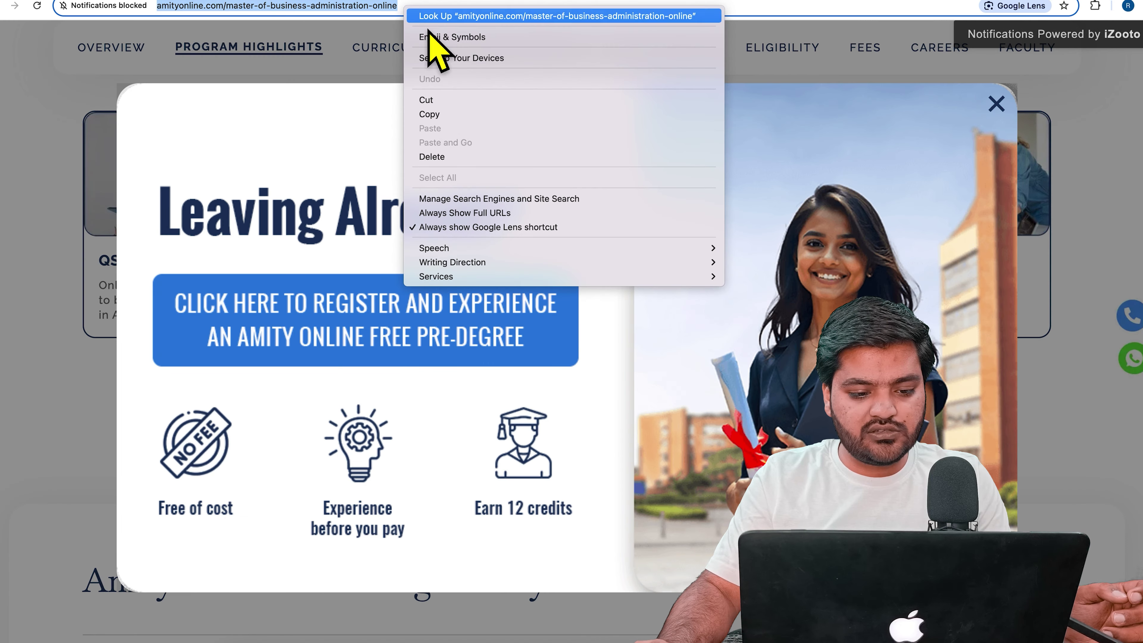
left_click(441, 113)
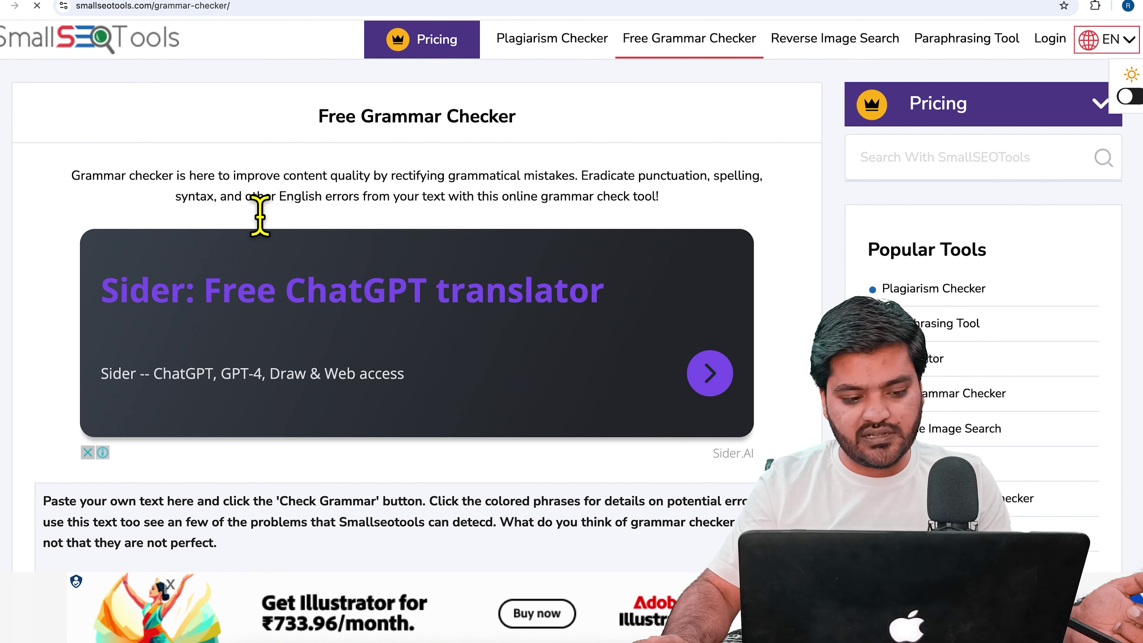
- Examine the SmallSEOTools grammar checker's text box, checking options and file upload without choosing a file
scroll(253, 217, "down", 6)
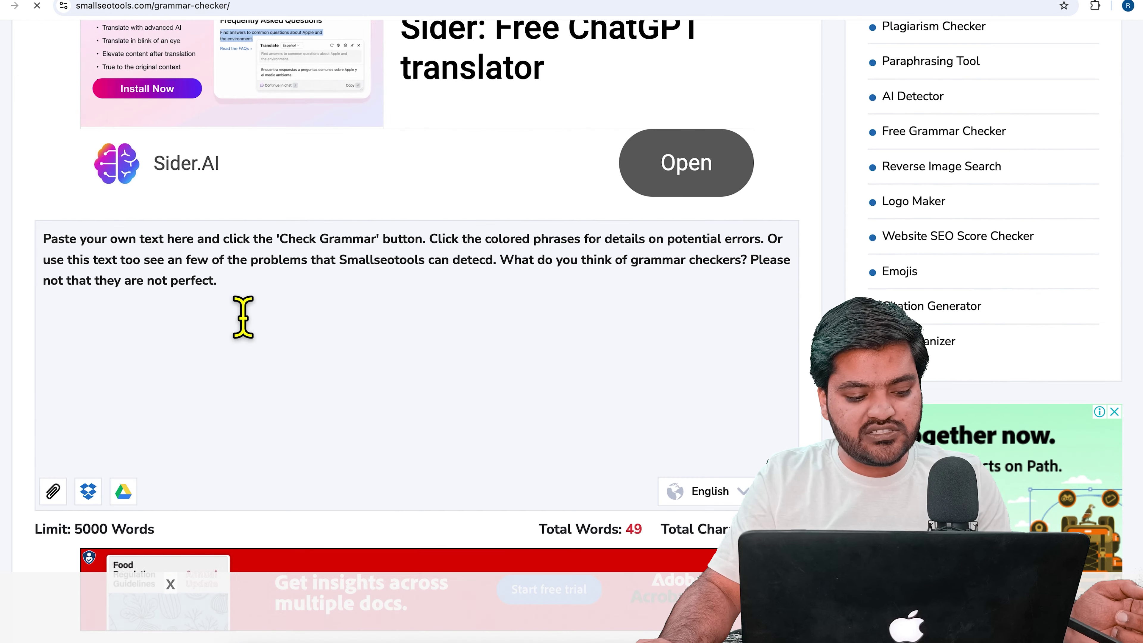
left_click_drag(243, 310, 80, 238)
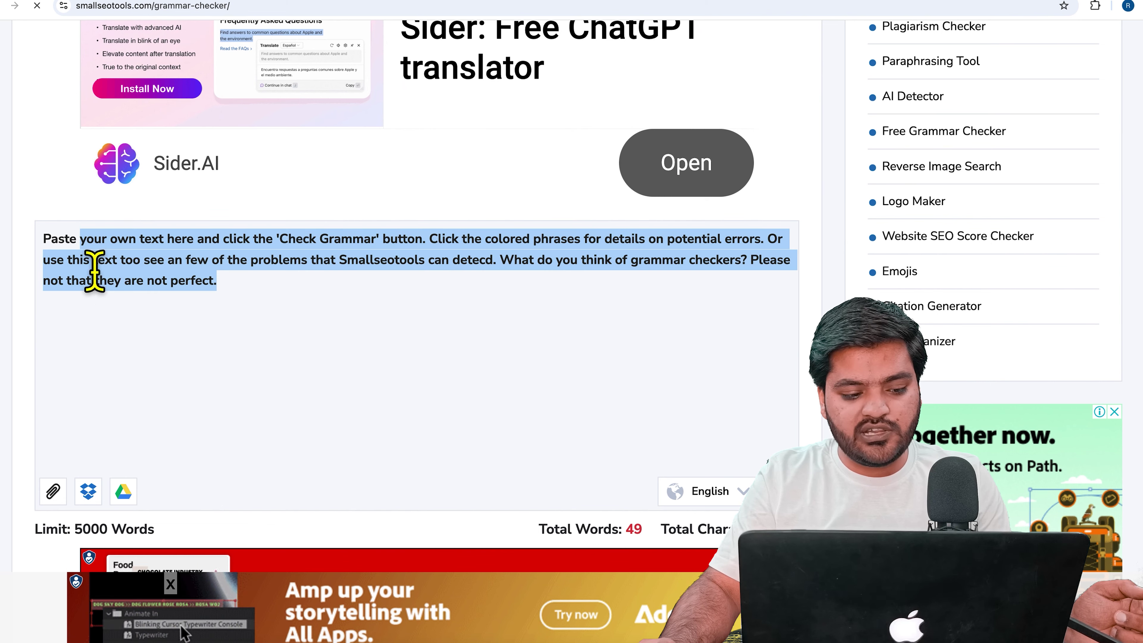
scroll(247, 304, "down", 2)
scroll(247, 304, "down", 7)
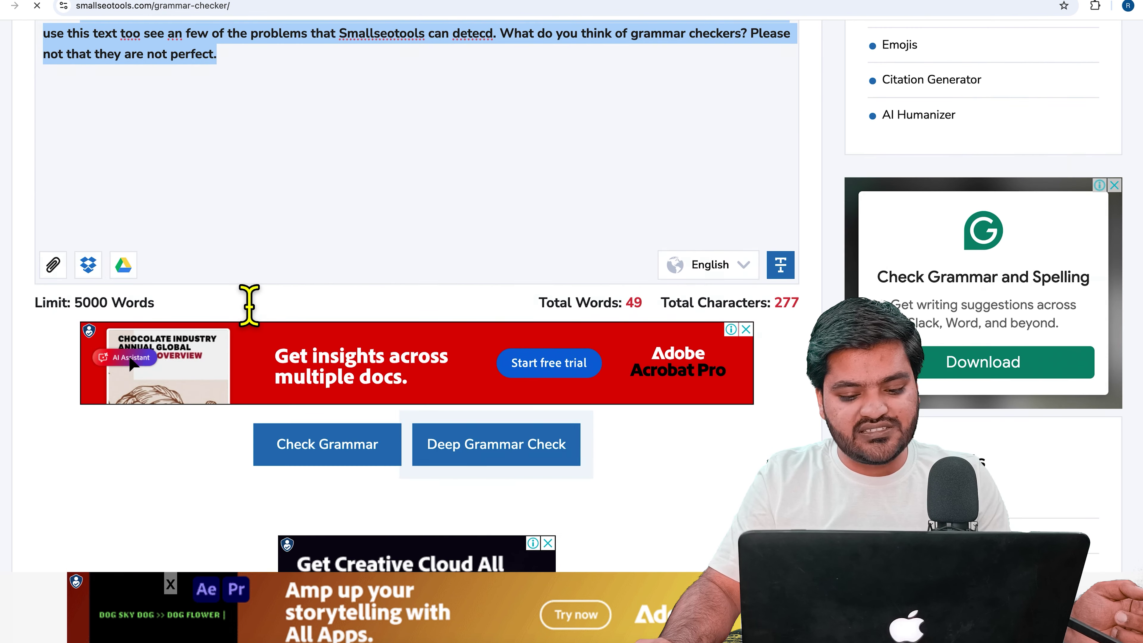
scroll(245, 309, "down", 6)
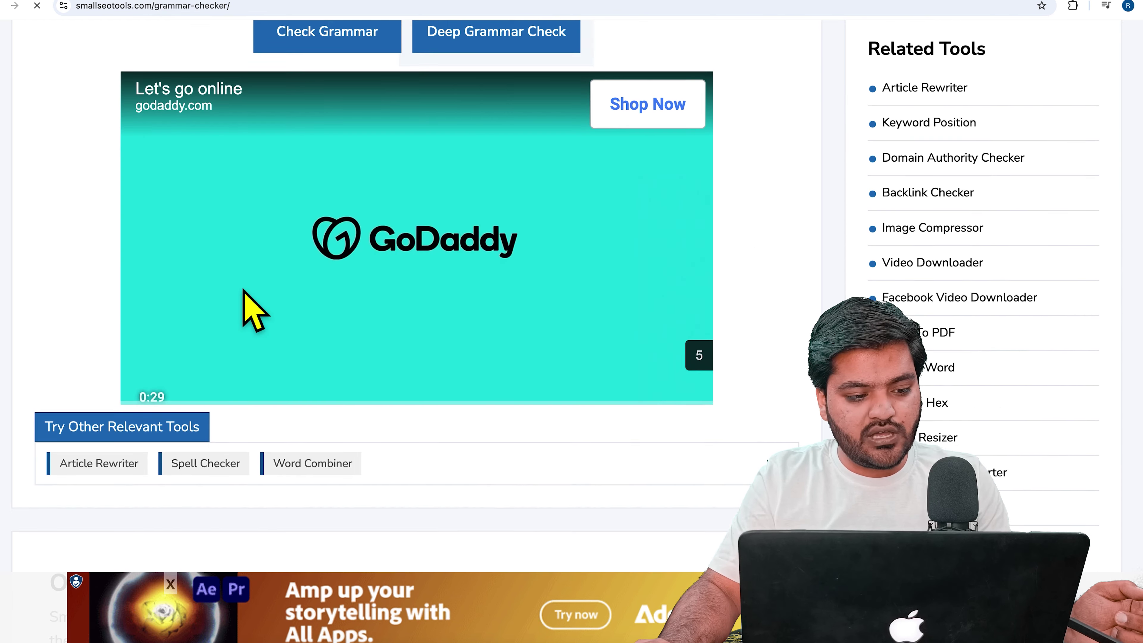
scroll(245, 309, "up", 13)
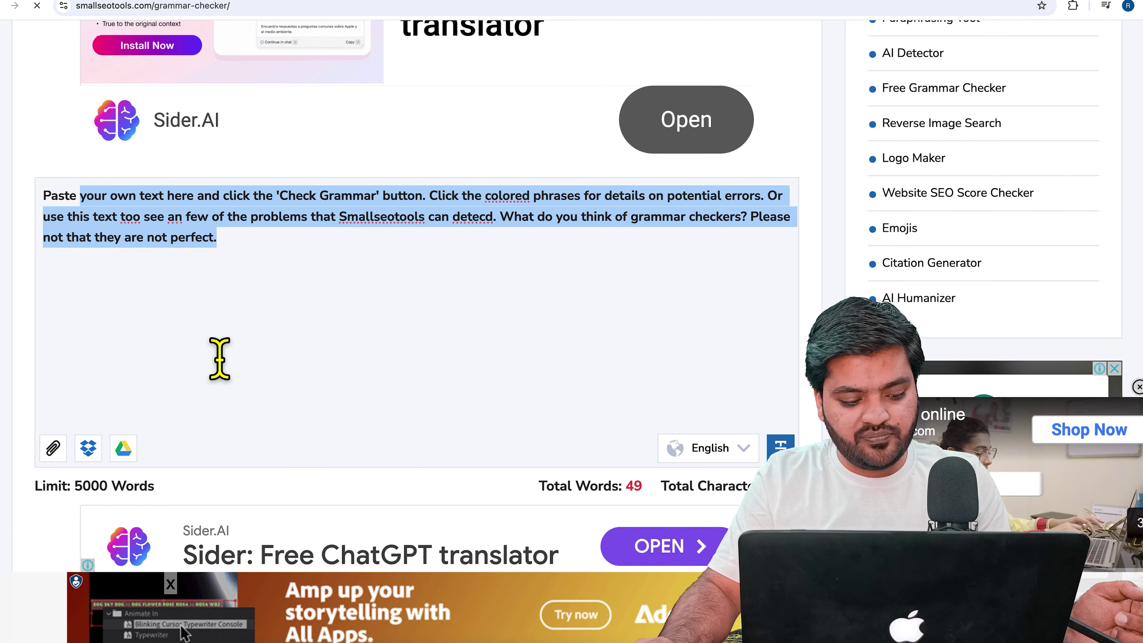
left_click(64, 457)
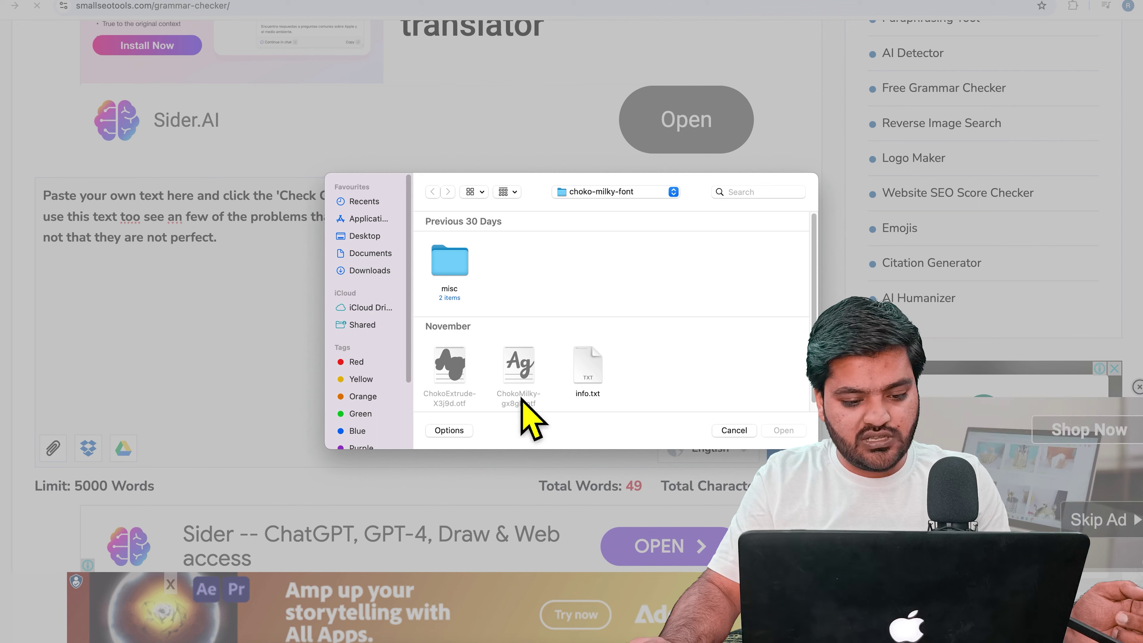
key("Escape")
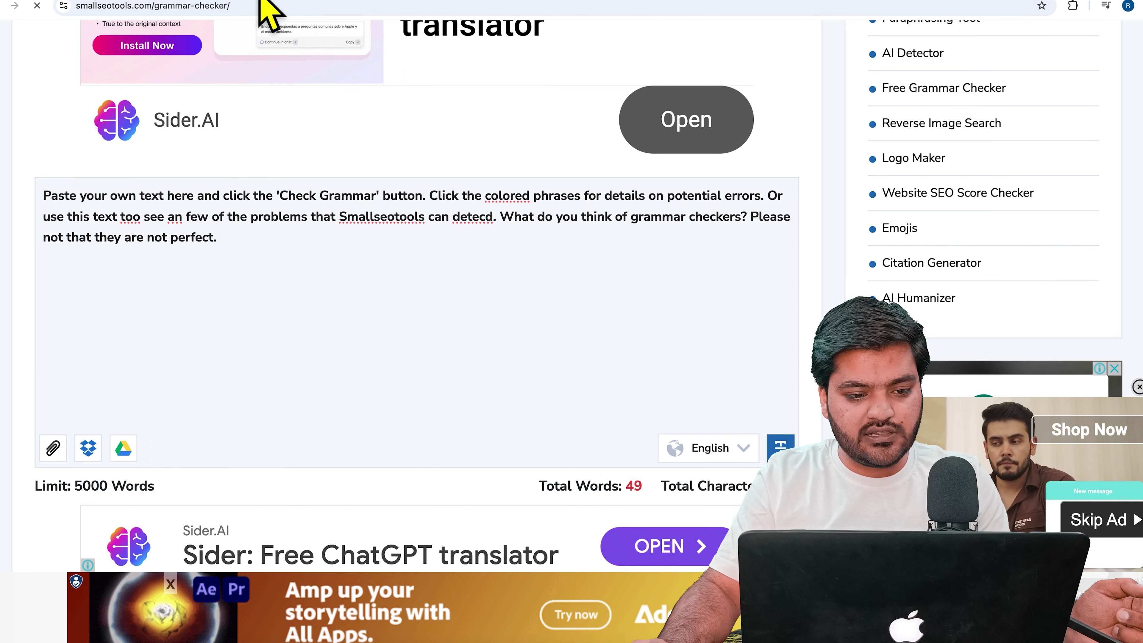
- Open the Prepostseo grammar checker from the search results in a new tab and review its text box and checking options
key("super+bracketleft")
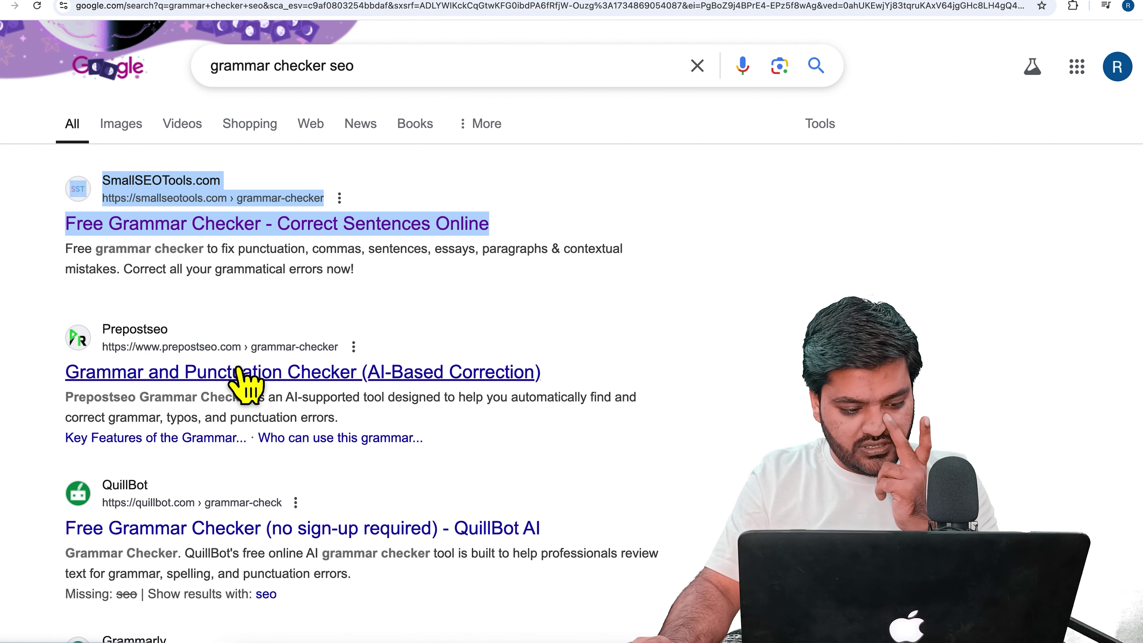
right_click(223, 368)
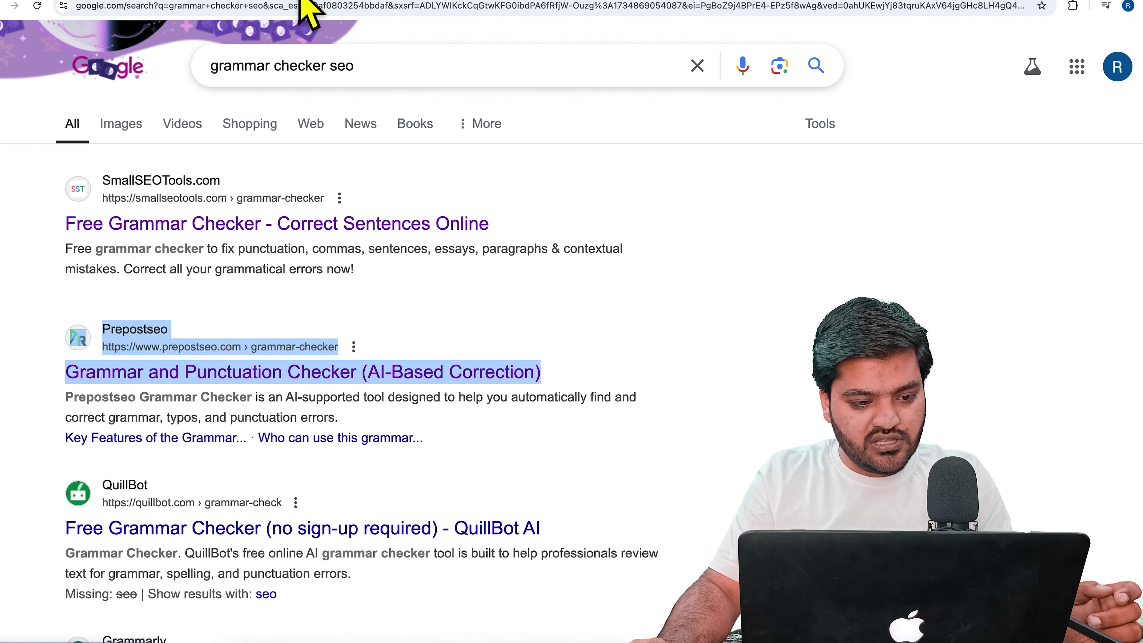
left_click(216, 1)
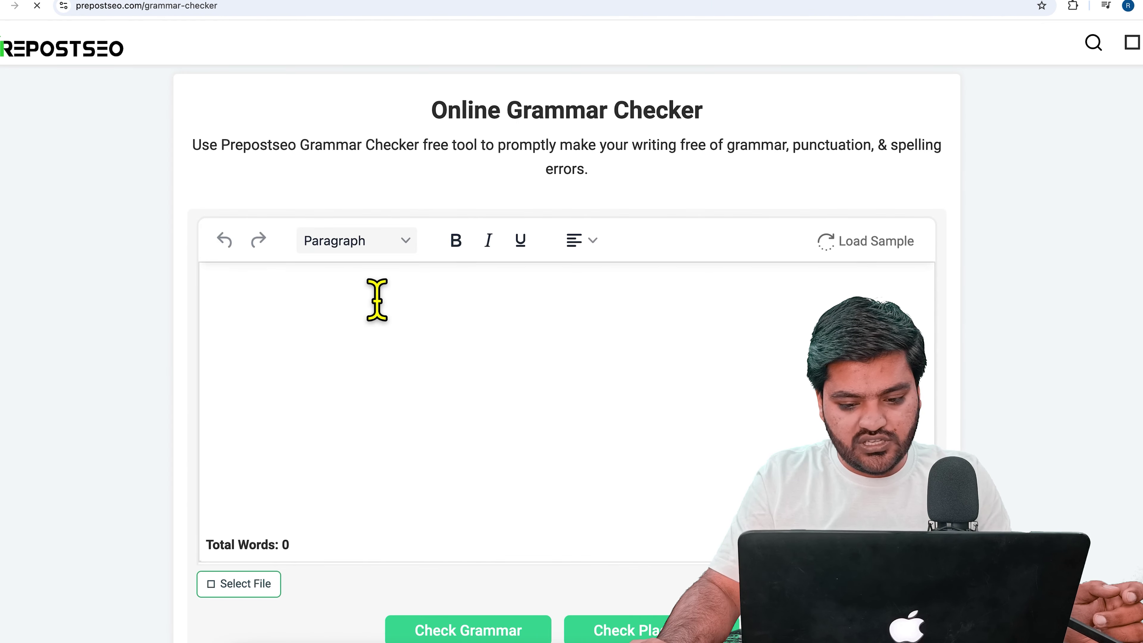
scroll(374, 304, "down", 5)
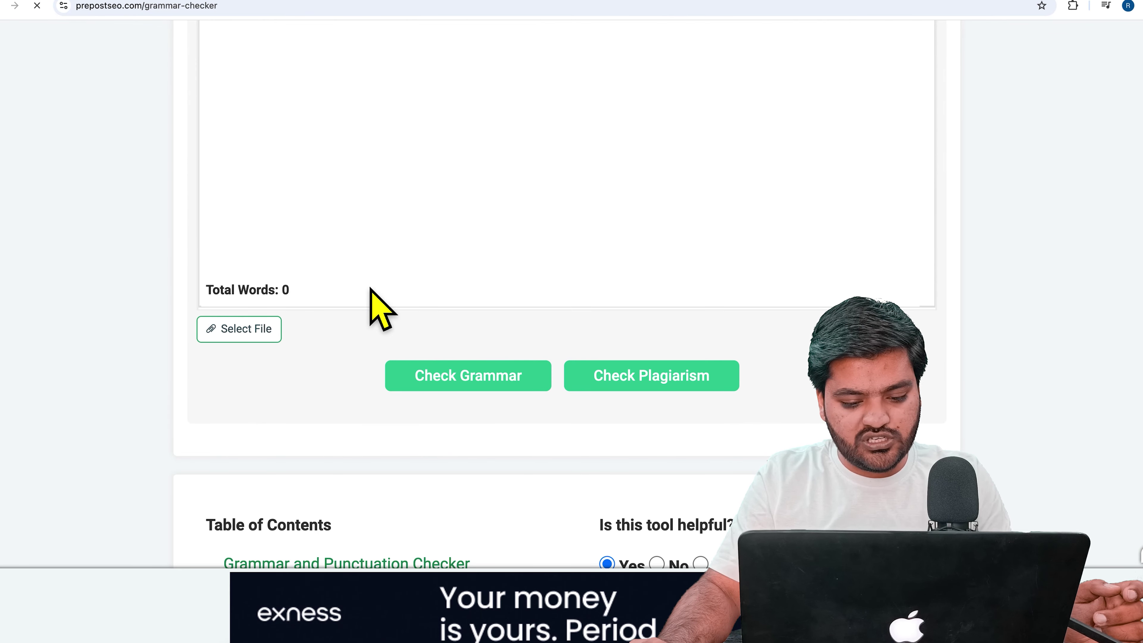
scroll(370, 309, "down", 6)
scroll(391, 314, "down", 6)
scroll(382, 307, "up", 16)
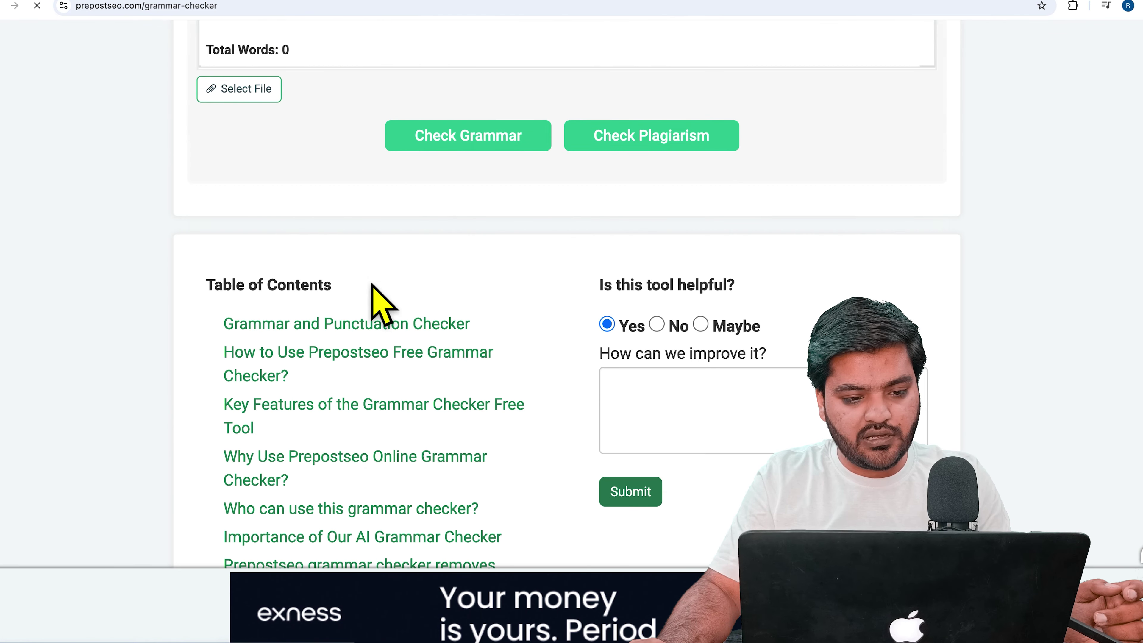
- Copy the Amity Online MBA page's main heading and introductory paragraph, dismissing the registration pop-up first
left_click(702, 1)
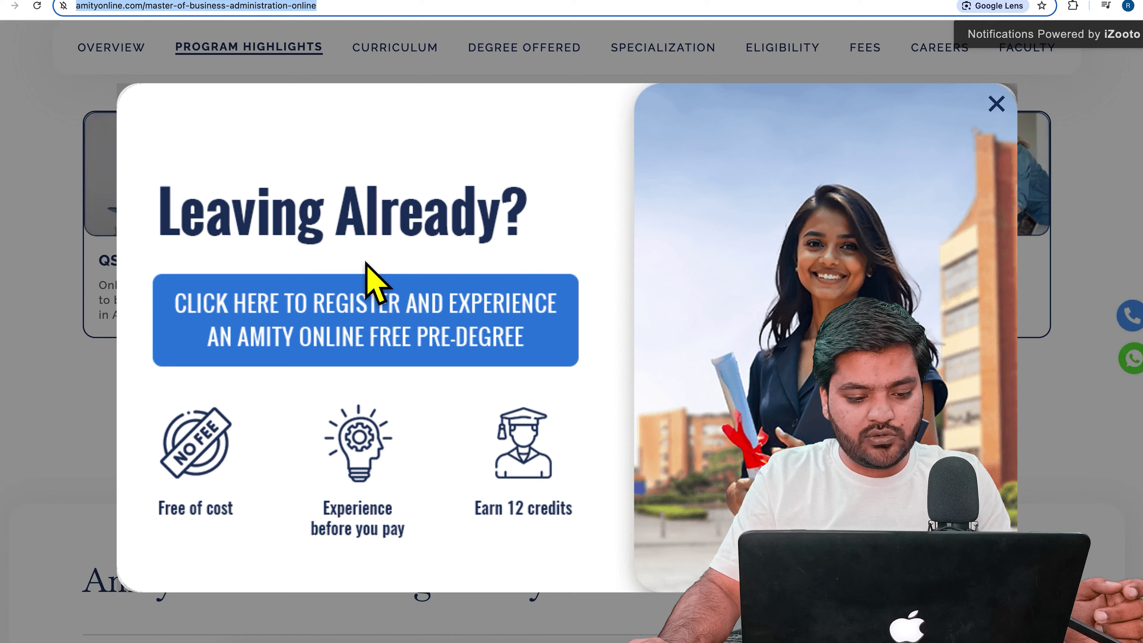
left_click(28, 228)
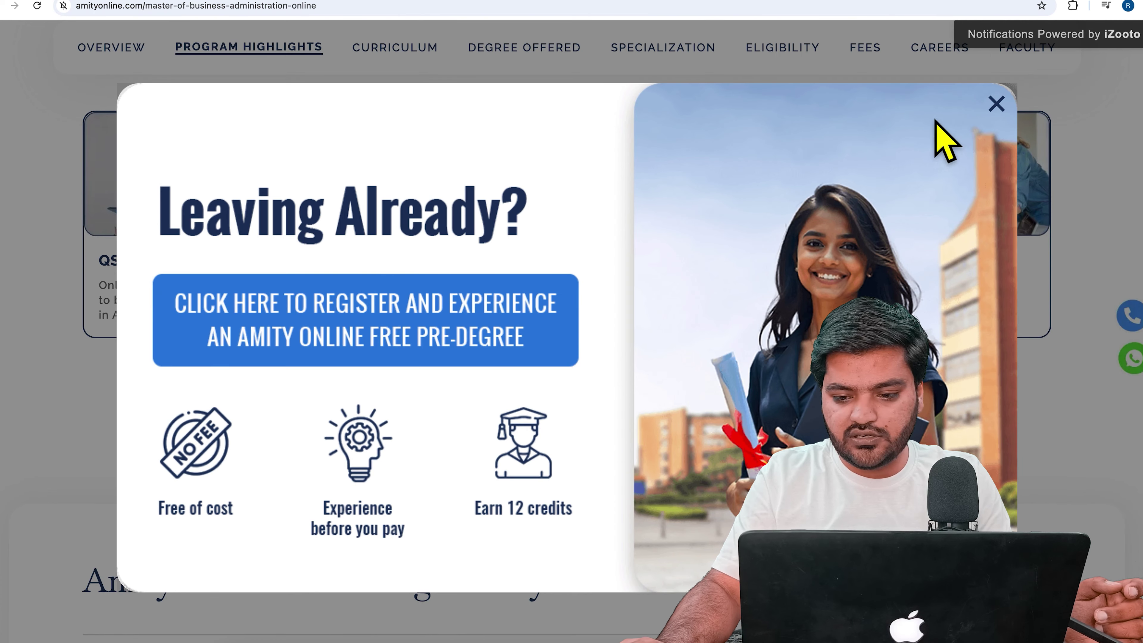
left_click(1021, 122)
scroll(311, 335, "down", 10)
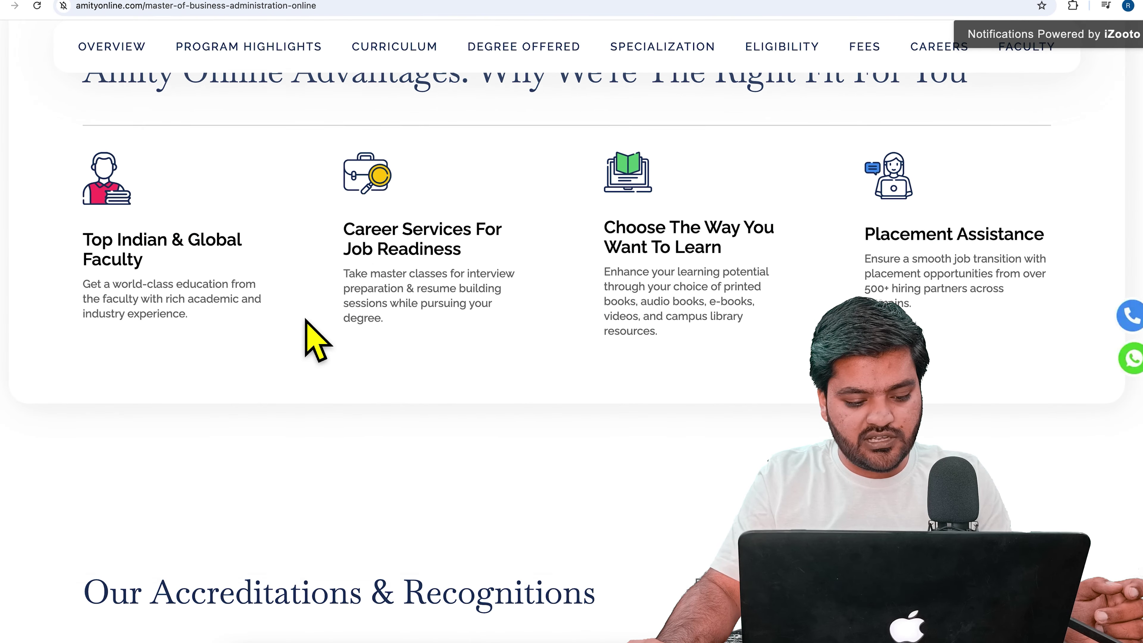
scroll(310, 335, "up", 10)
scroll(315, 342, "up", 10)
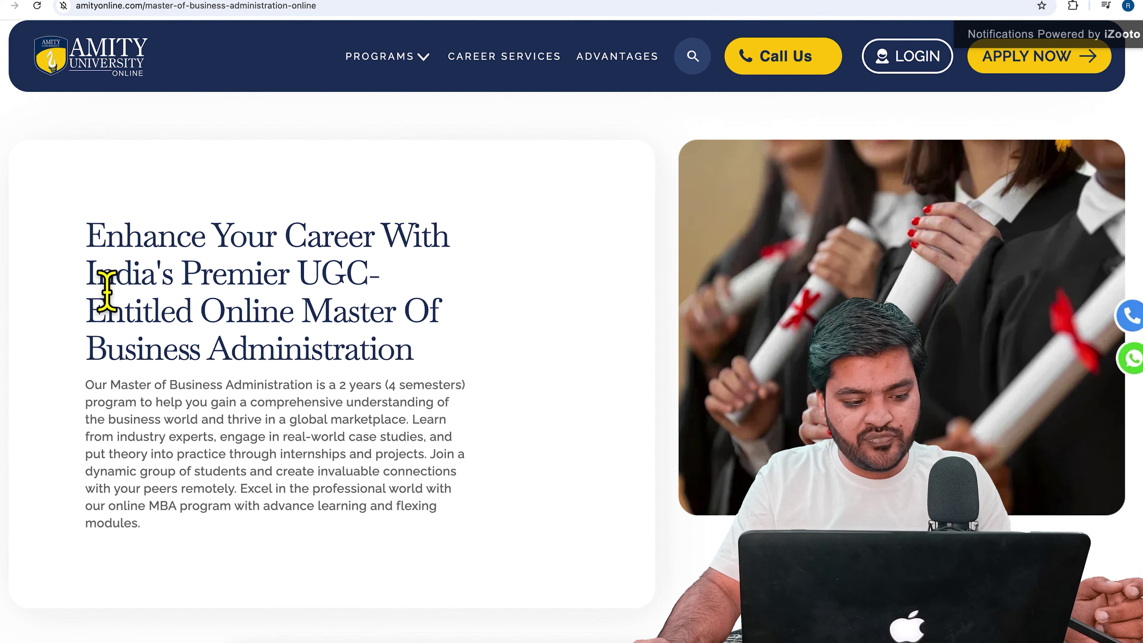
left_click_drag(86, 223, 156, 523)
right_click(177, 396)
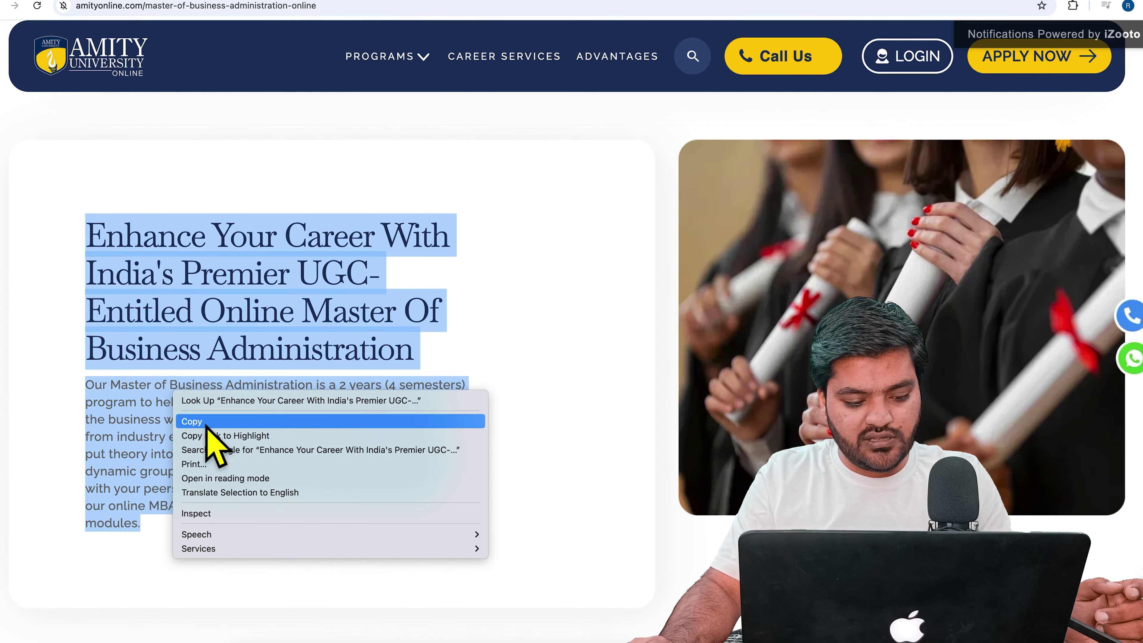
left_click(194, 421)
- Replace the sample text in the SmallSEOTools grammar checker with the copied Amity content and run the standard grammar check
left_click(434, 2)
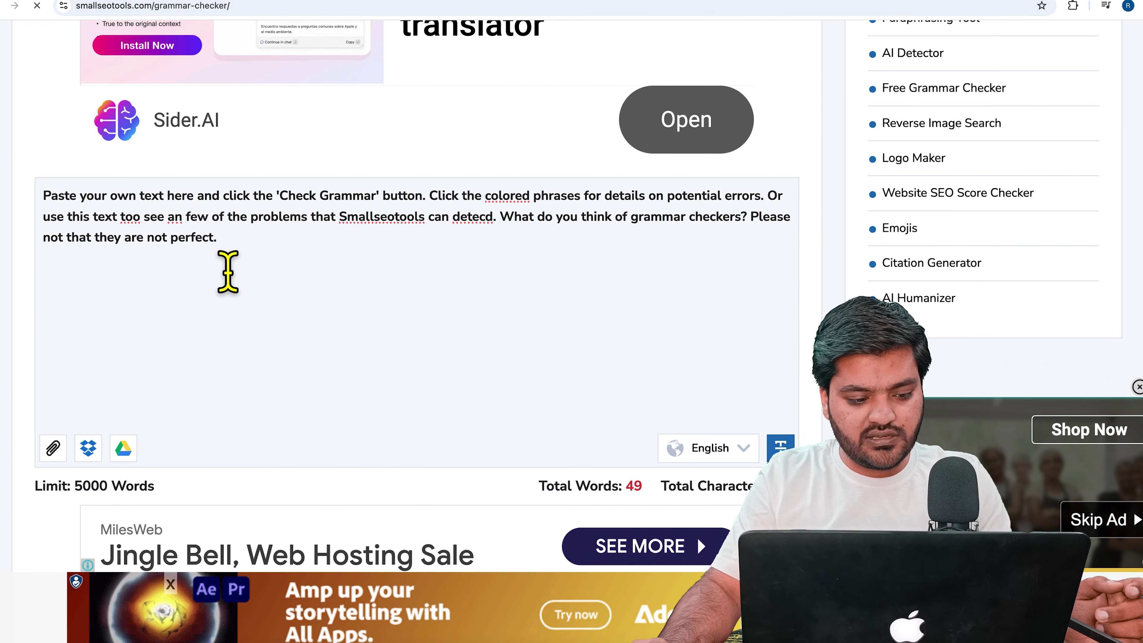
triple_click(36, 208)
key("BackSpace")
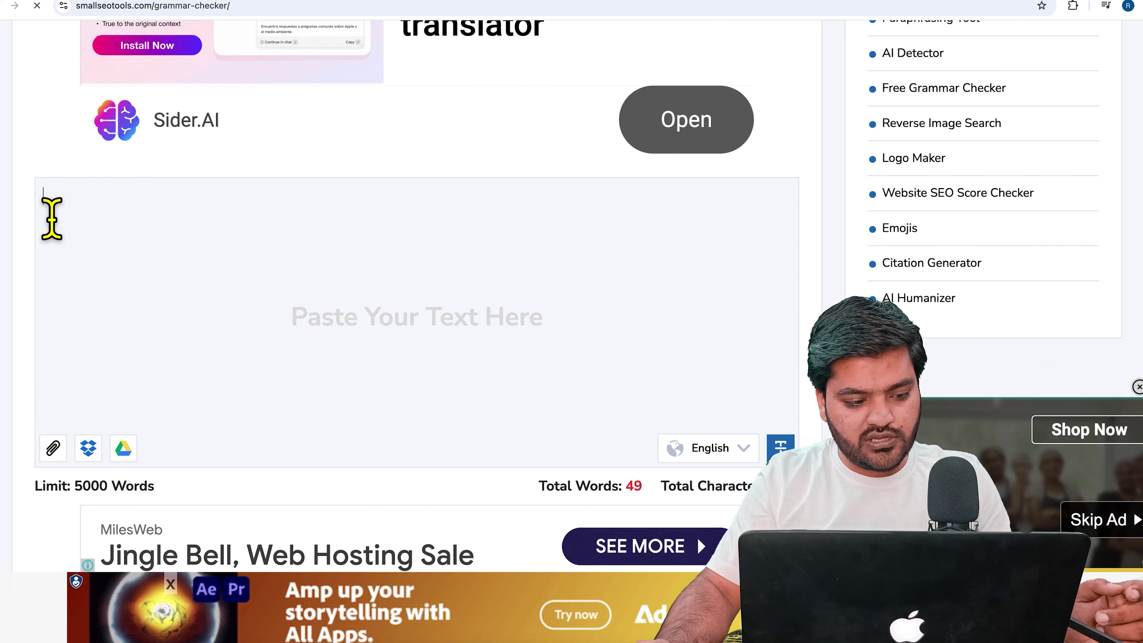
right_click(123, 205)
left_click(158, 311)
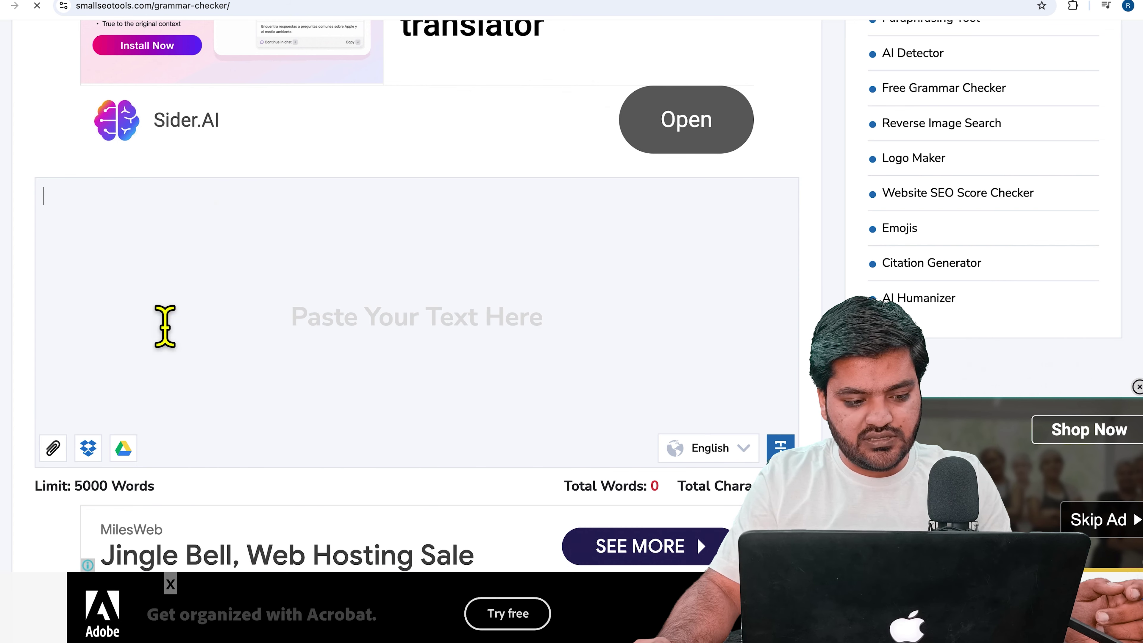
scroll(610, 394, "down", 3)
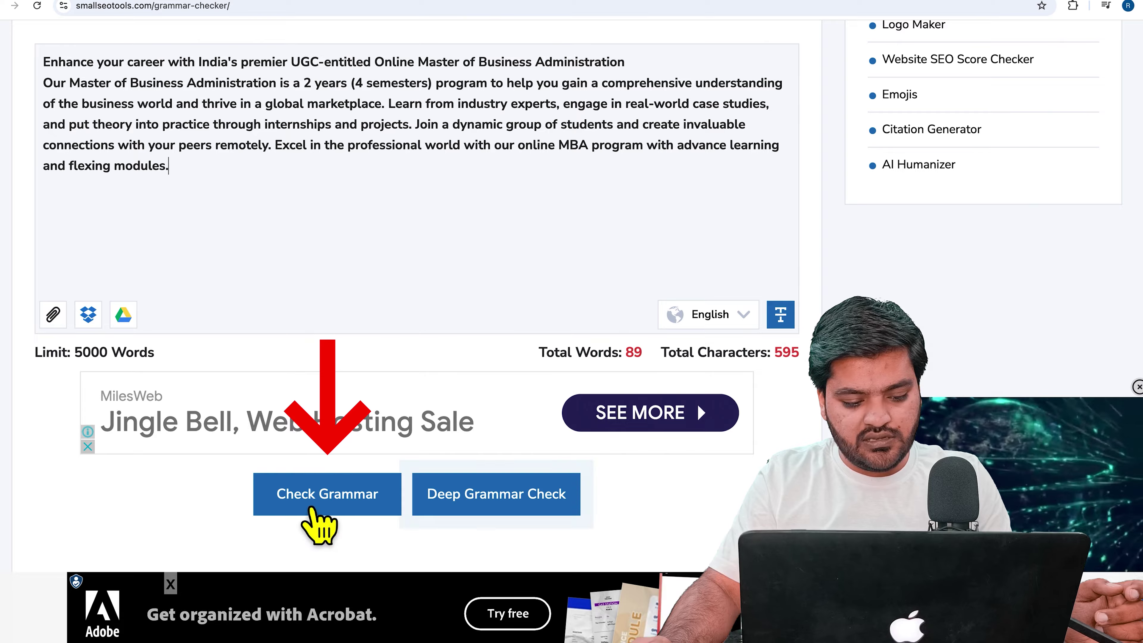
left_click(394, 500)
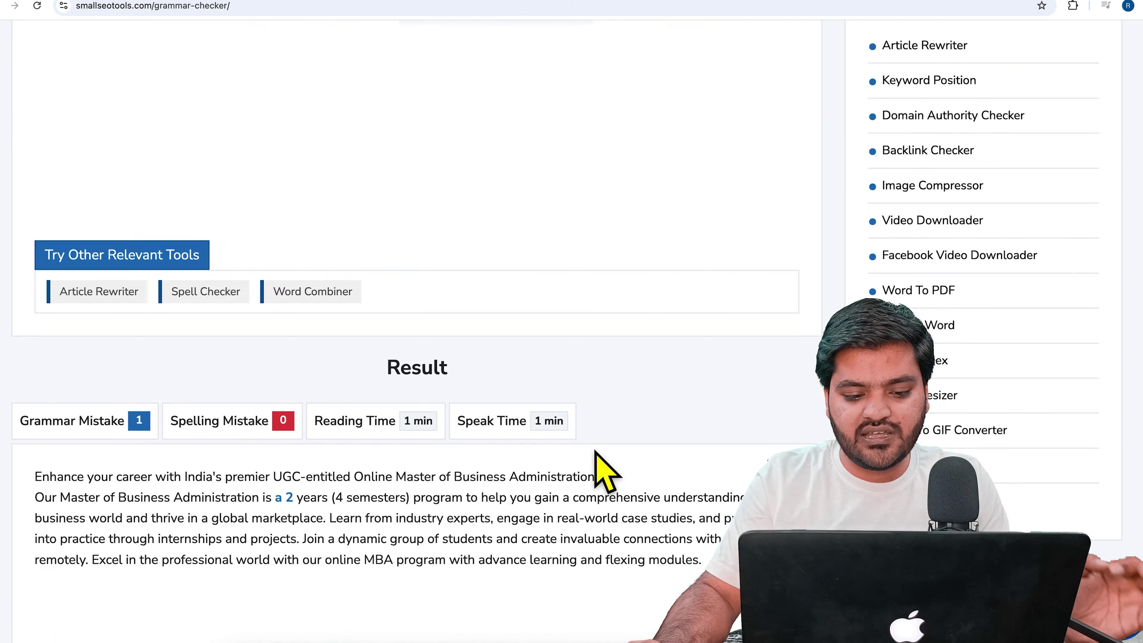
- Examine the grammar results for the Amity text, including the correction details for the flagged phrase "a 2", without applying a change
scroll(281, 383, "up", 10)
scroll(281, 370, "down", 10)
scroll(147, 190, "up", 1)
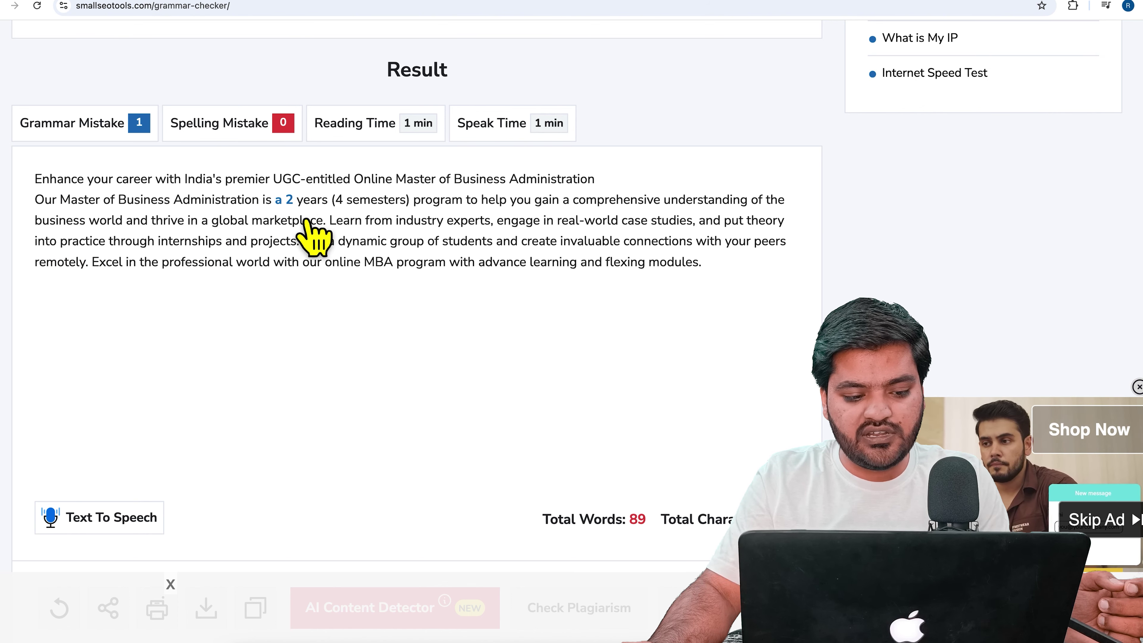
left_click(290, 204)
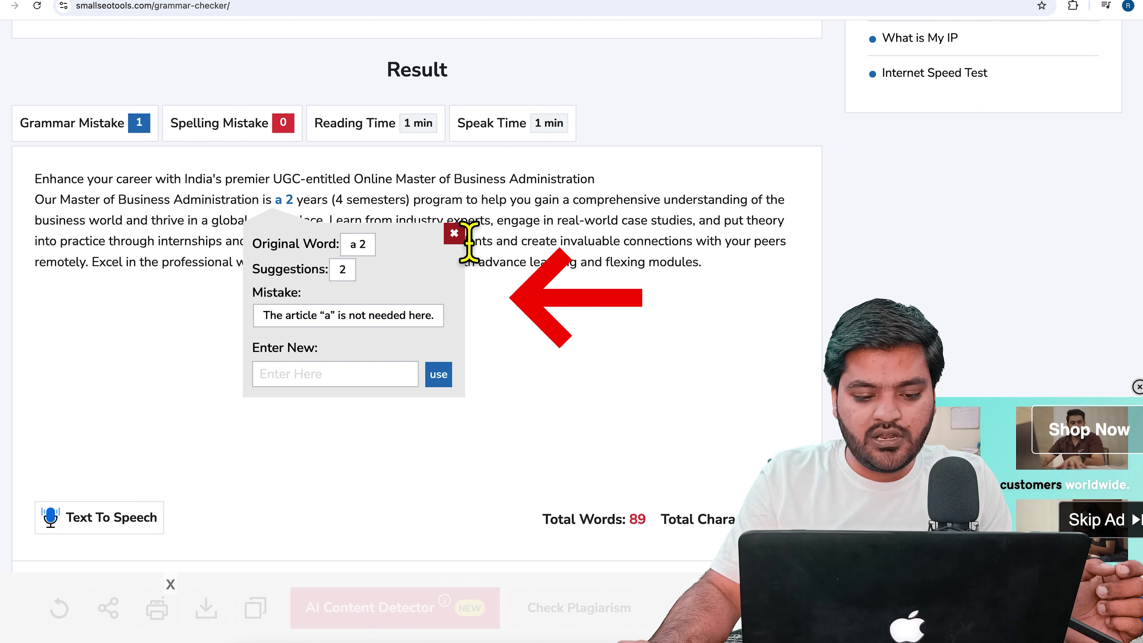
left_click(454, 233)
left_click(307, 222)
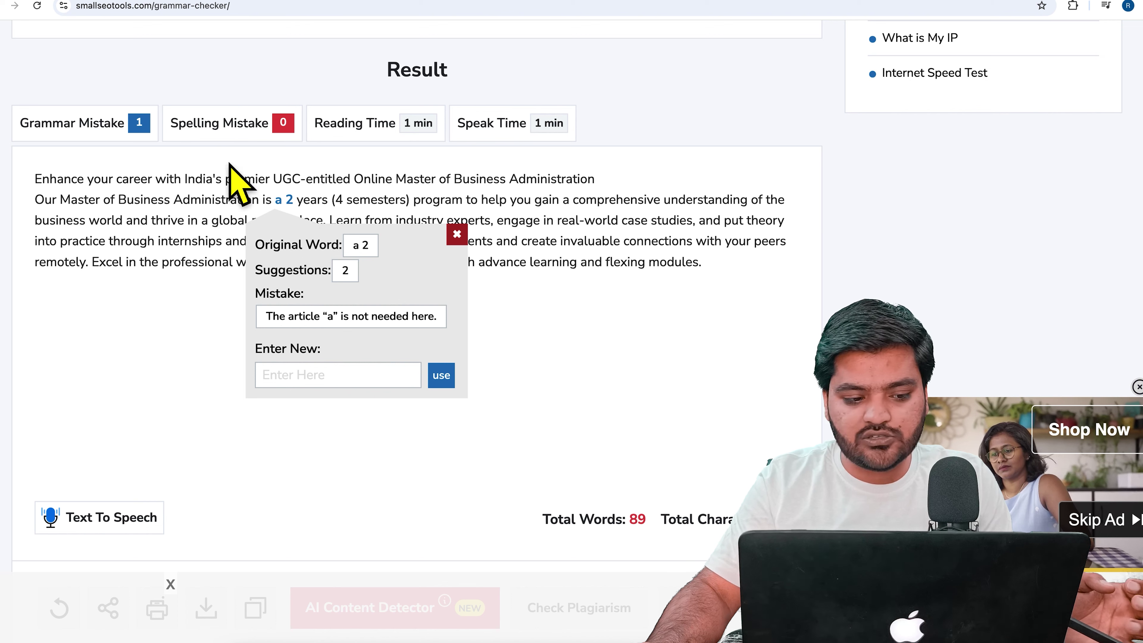
left_click(245, 150)
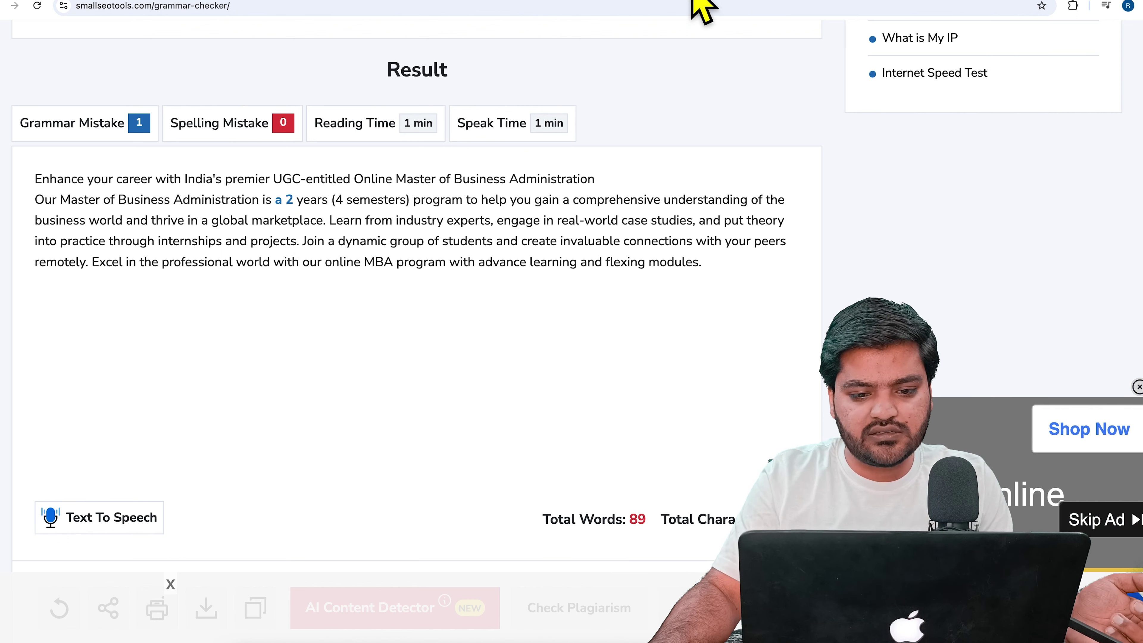
- Look over the rest of the Amity Online MBA page's content, from the advantages to the degree program journey section
left_click(643, 2)
scroll(360, 271, "down", 5)
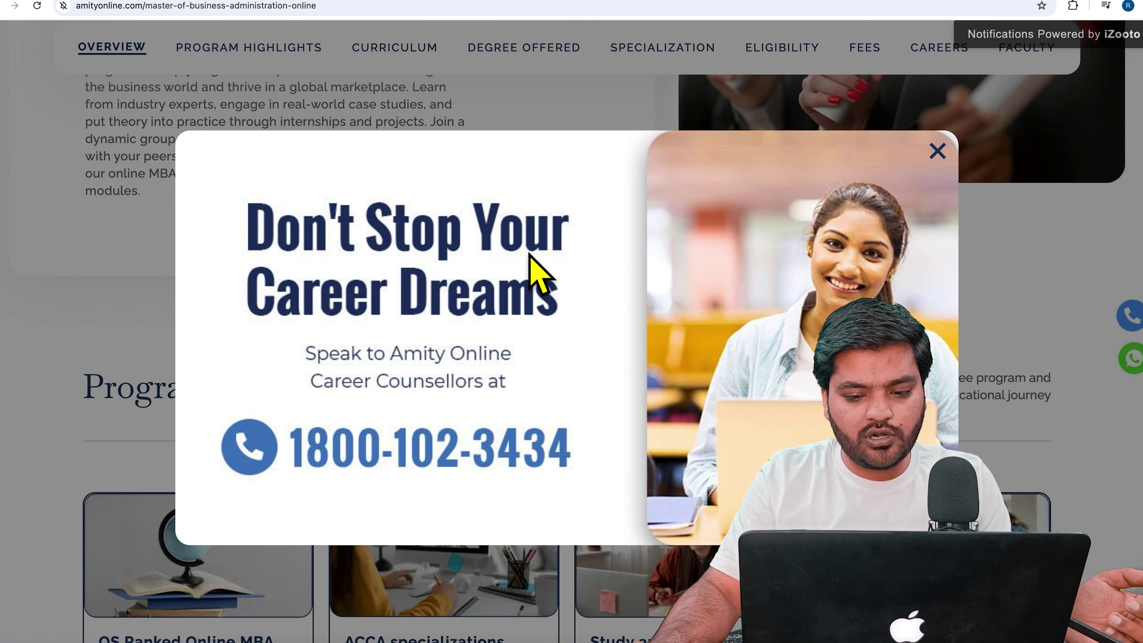
left_click(968, 153)
scroll(385, 279, "down", 10)
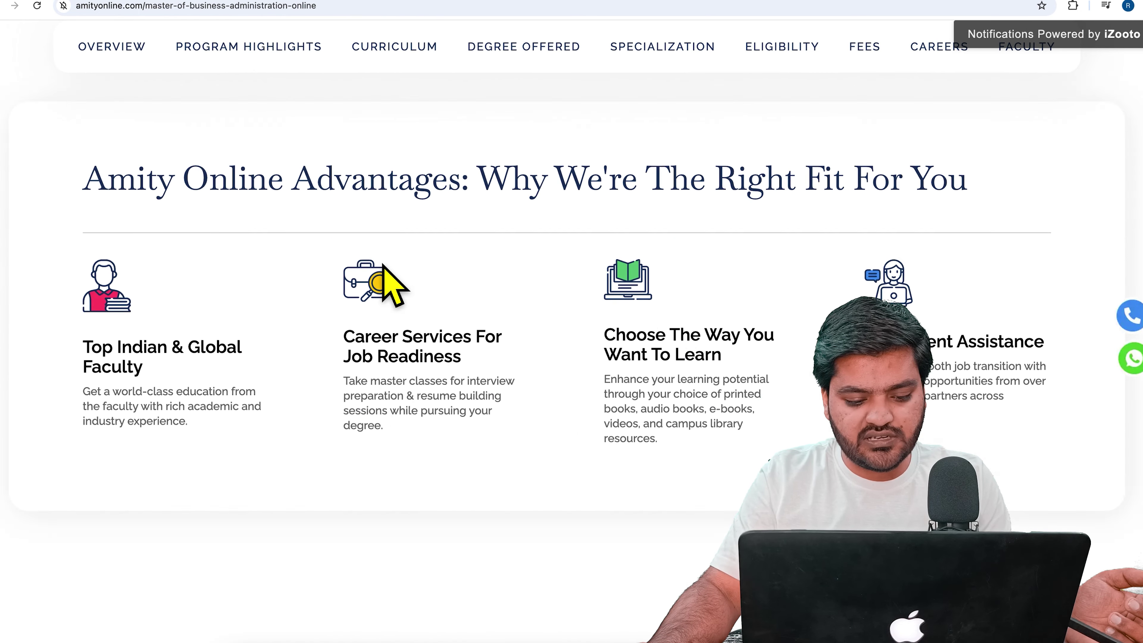
scroll(382, 270, "down", 12)
scroll(383, 279, "up", 6)
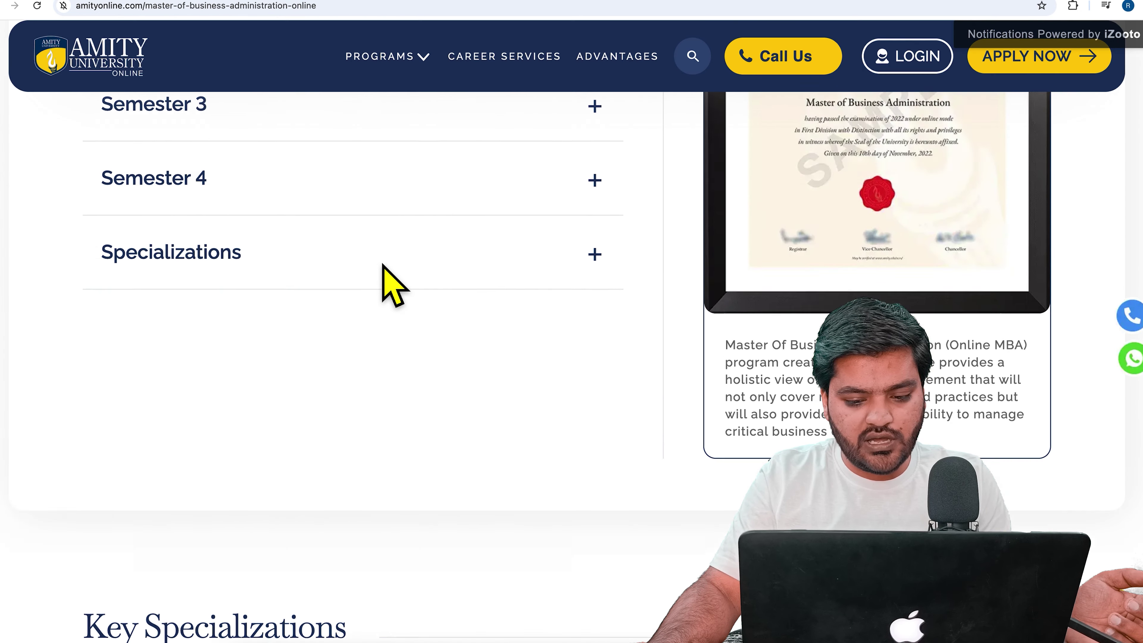
left_click(351, 292)
scroll(354, 306, "down", 15)
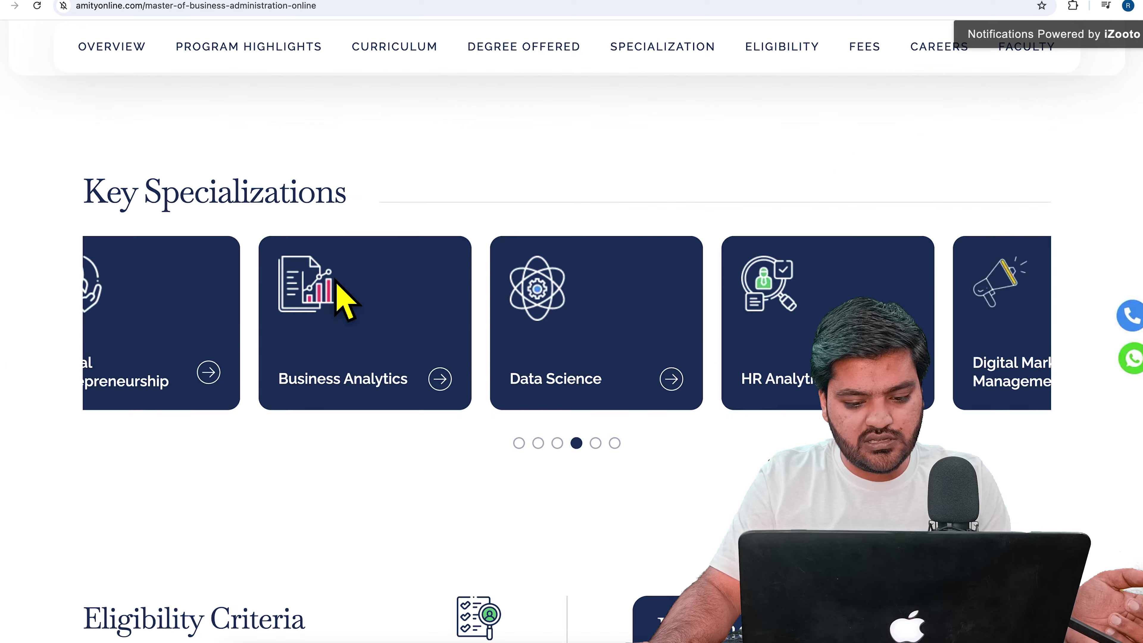
scroll(338, 300, "up", 10)
scroll(338, 300, "down", 10)
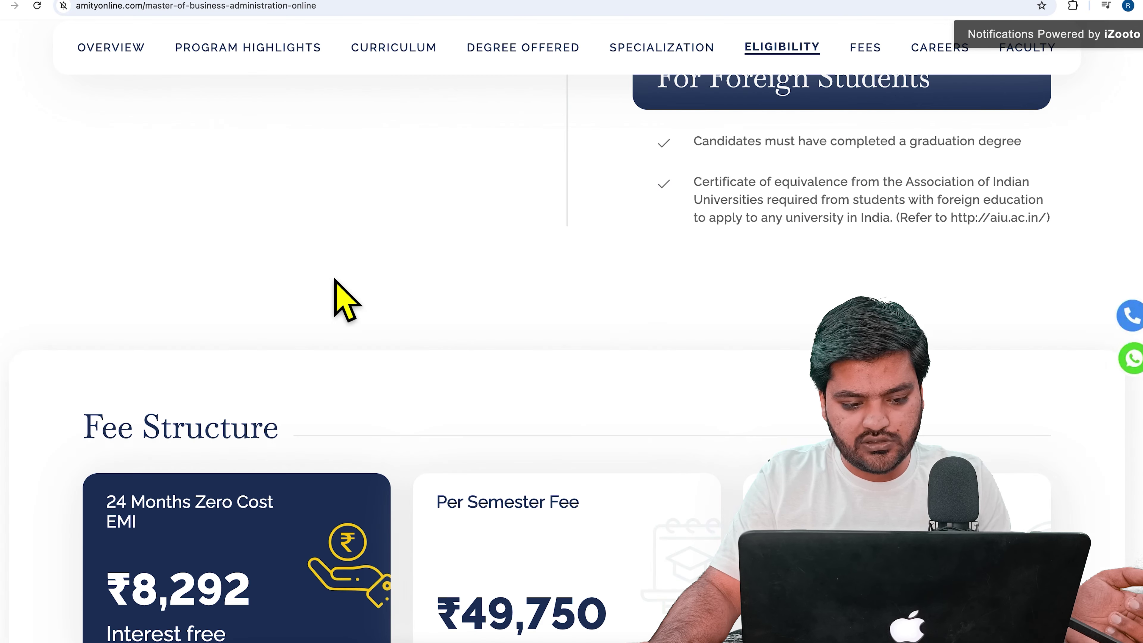
scroll(342, 293, "down", 10)
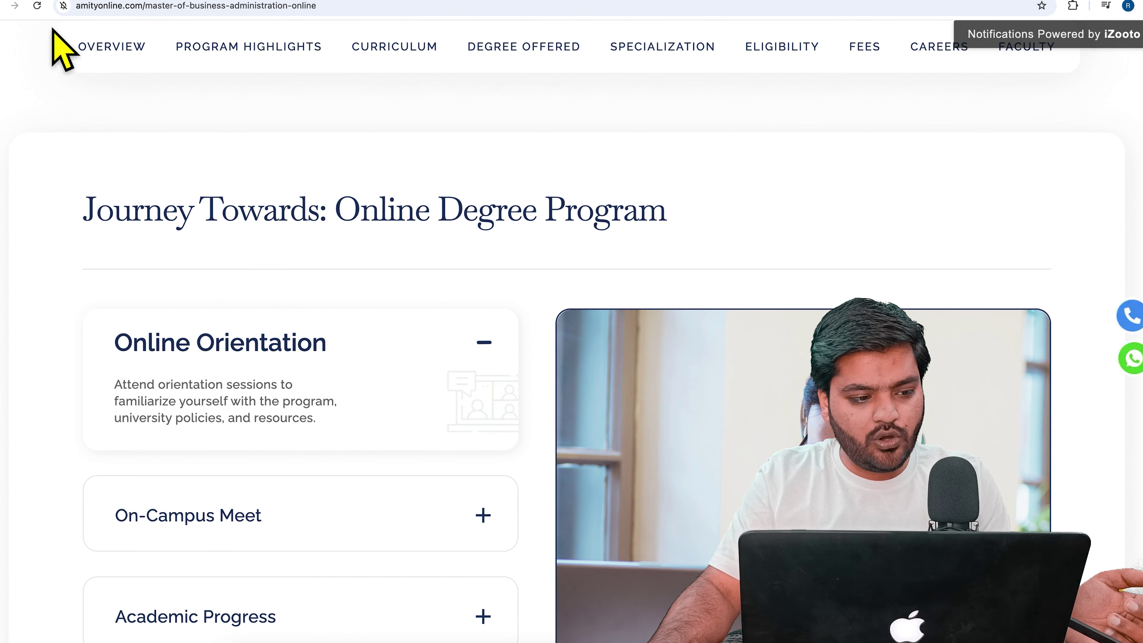
- Open the LPU Online "Online MBA (Master of Business Administration)" search result in a new tab and switch to it
left_click(558, 1)
scroll(301, 315, "down", 3)
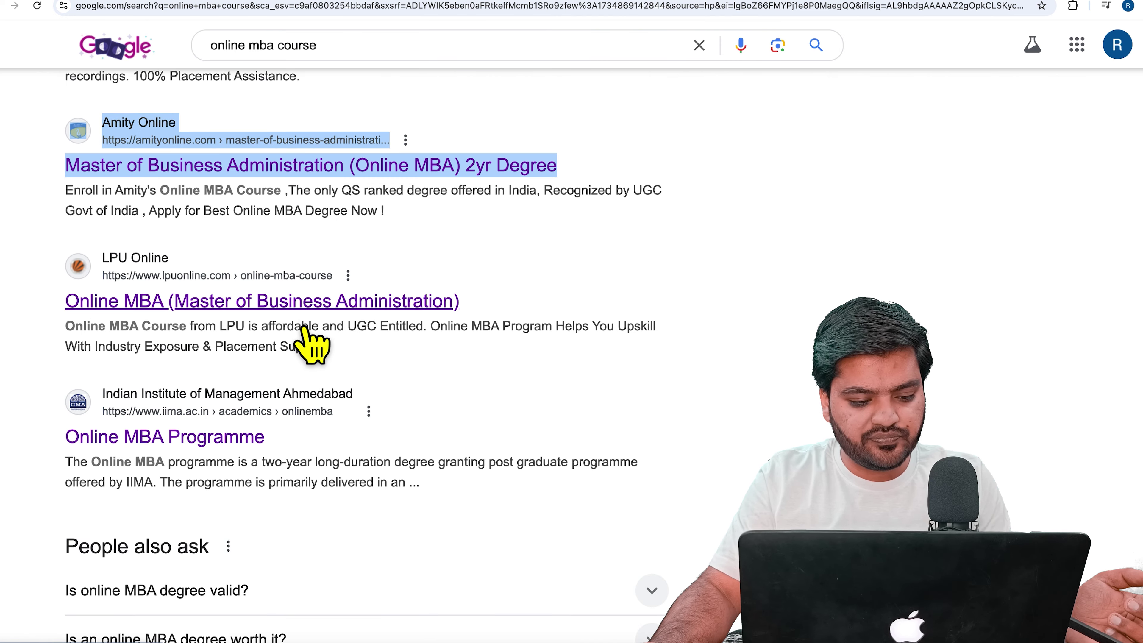
right_click(305, 307)
key("Return")
left_click(709, 5)
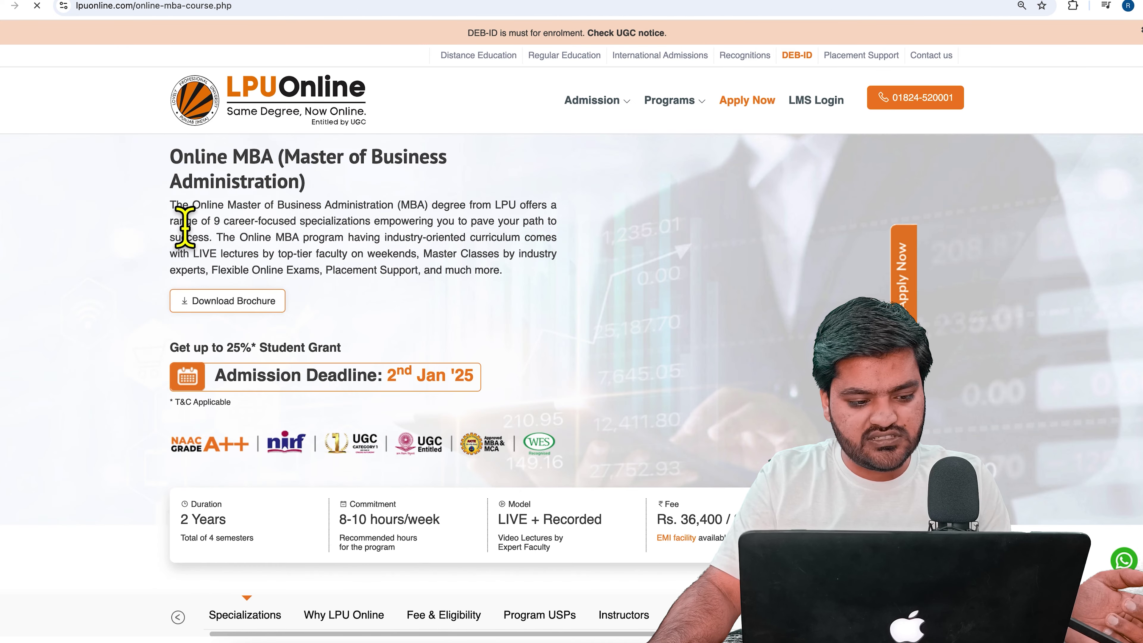
- Copy the "Online MBA (Master of Business Administration)" heading and introductory paragraph from the LPU Online page
left_click_drag(174, 163, 522, 279)
right_click(455, 240)
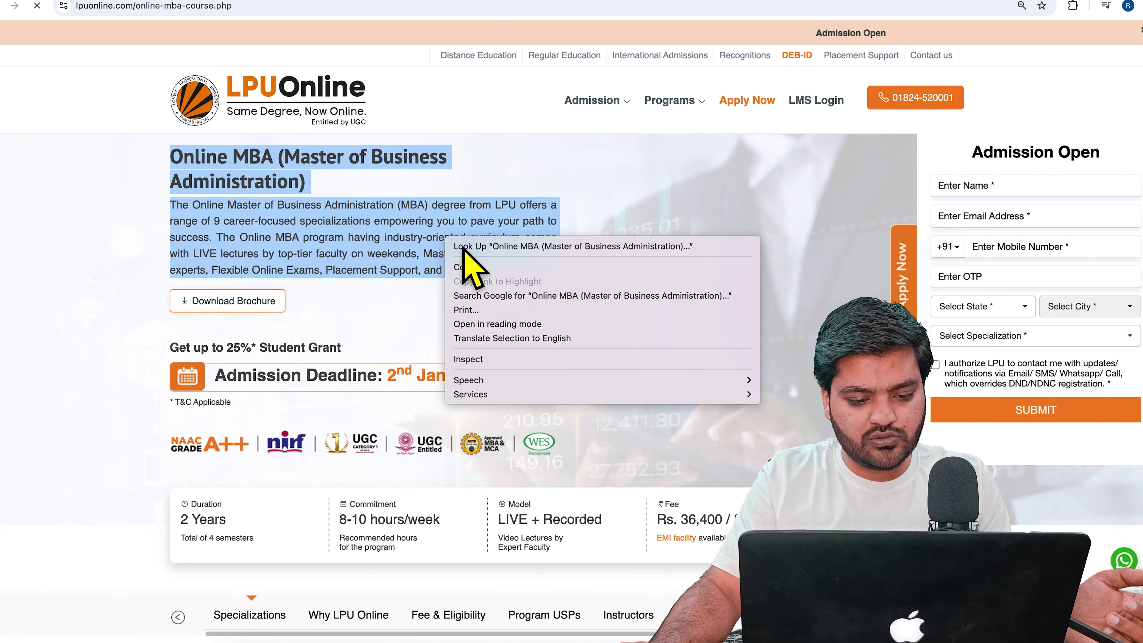
left_click(506, 263)
- Replace the Amity text in the SmallSEOTools grammar checker with the copied LPU content and run the standard grammar check
left_click(396, 3)
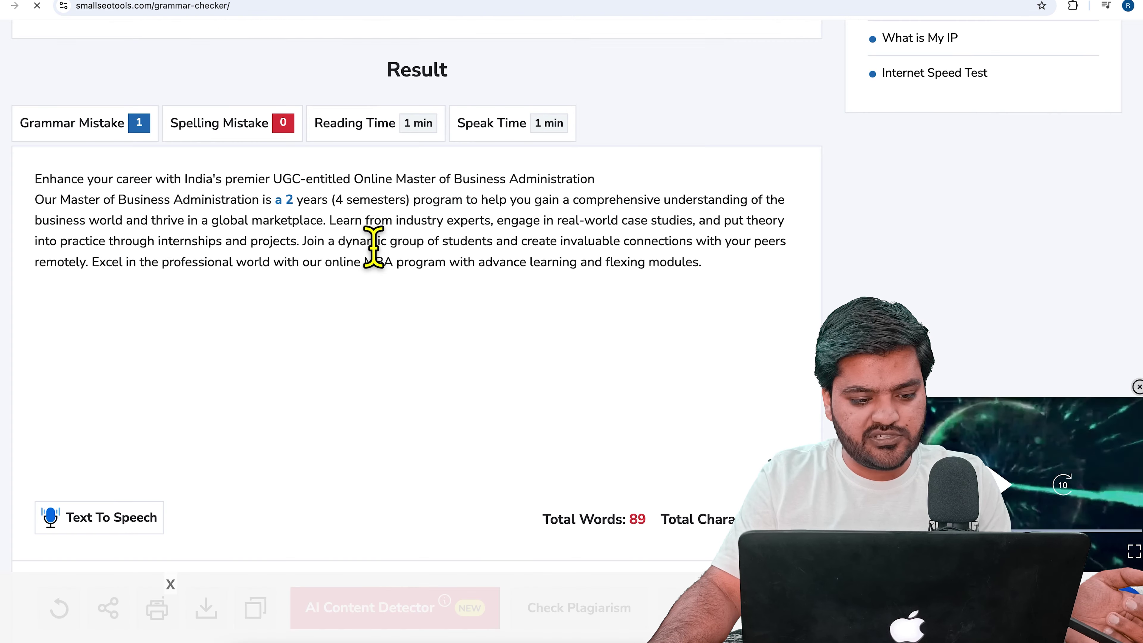
scroll(355, 270, "up", 10)
scroll(327, 302, "up", 5)
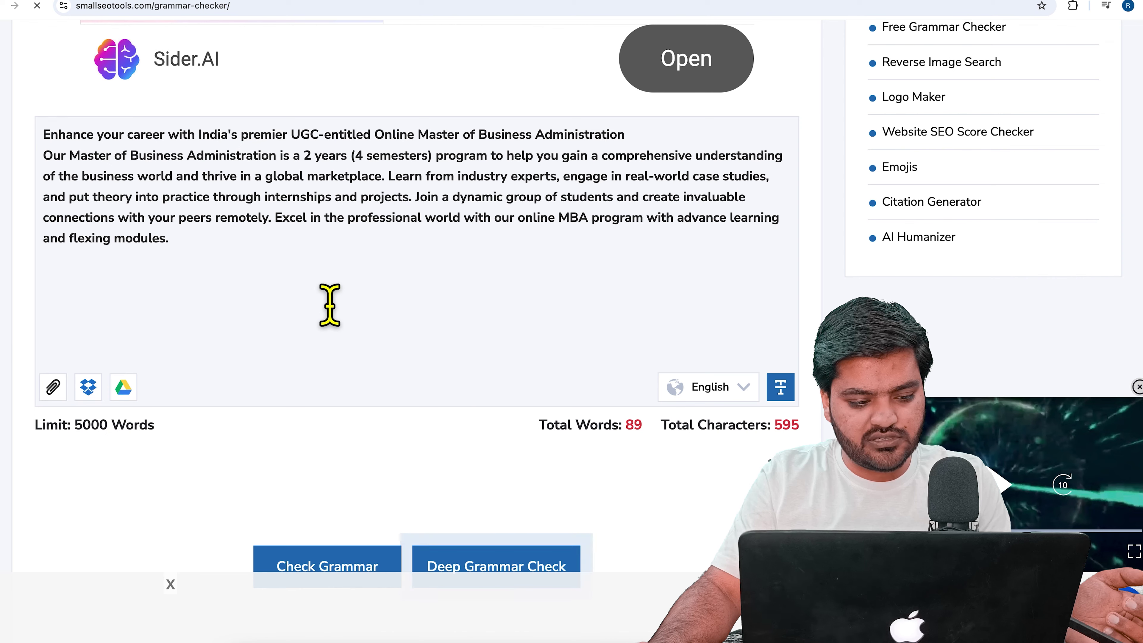
left_click_drag(170, 238, 26, 145)
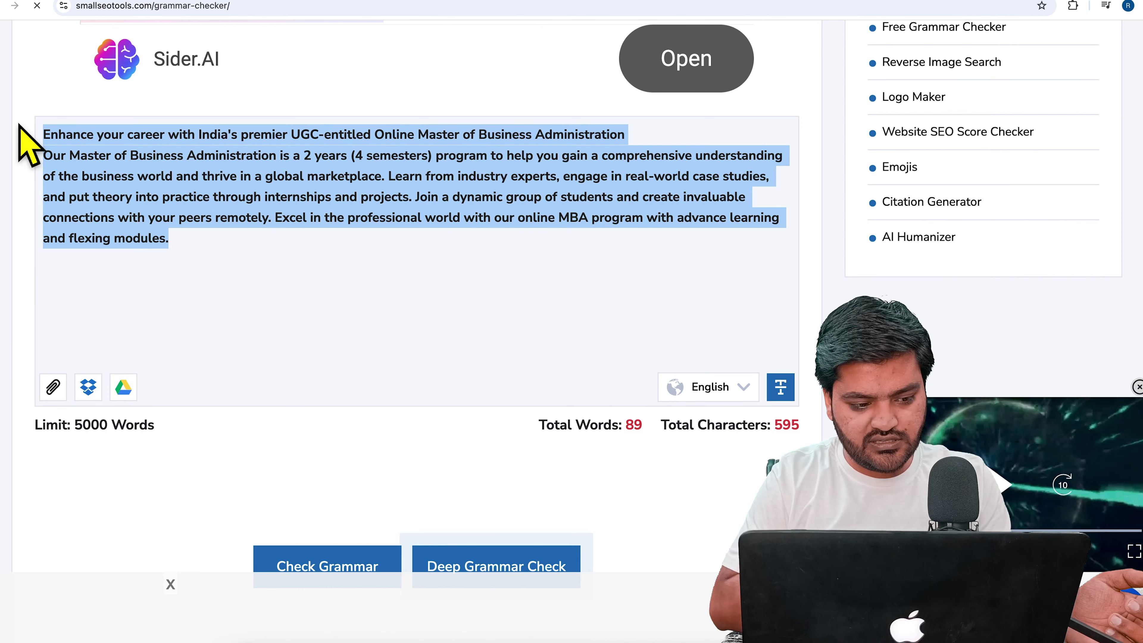
key("ctrl+v")
left_click(344, 564)
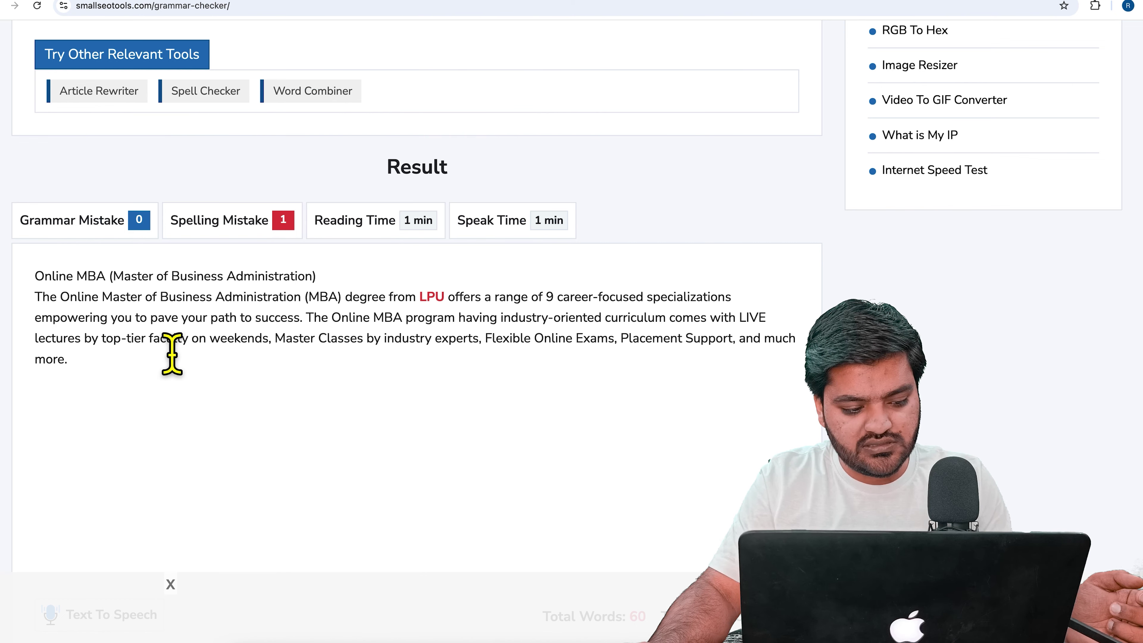
- Review the grammar and spelling mistake results for the LPU text
scroll(153, 360, "down", 3)
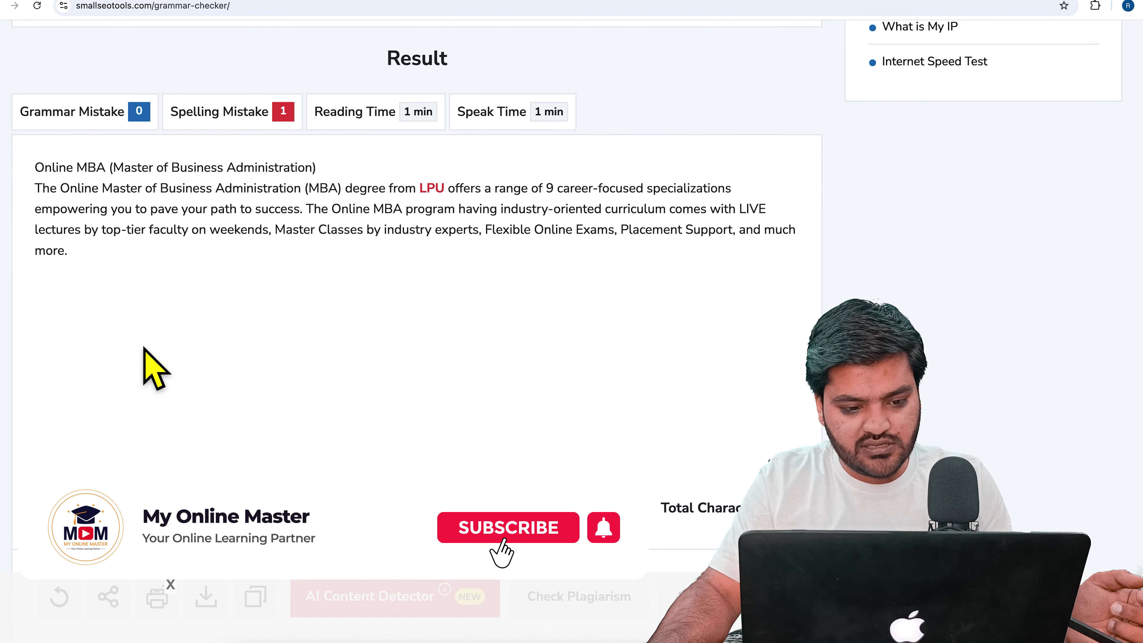
scroll(146, 361, "up", 1)
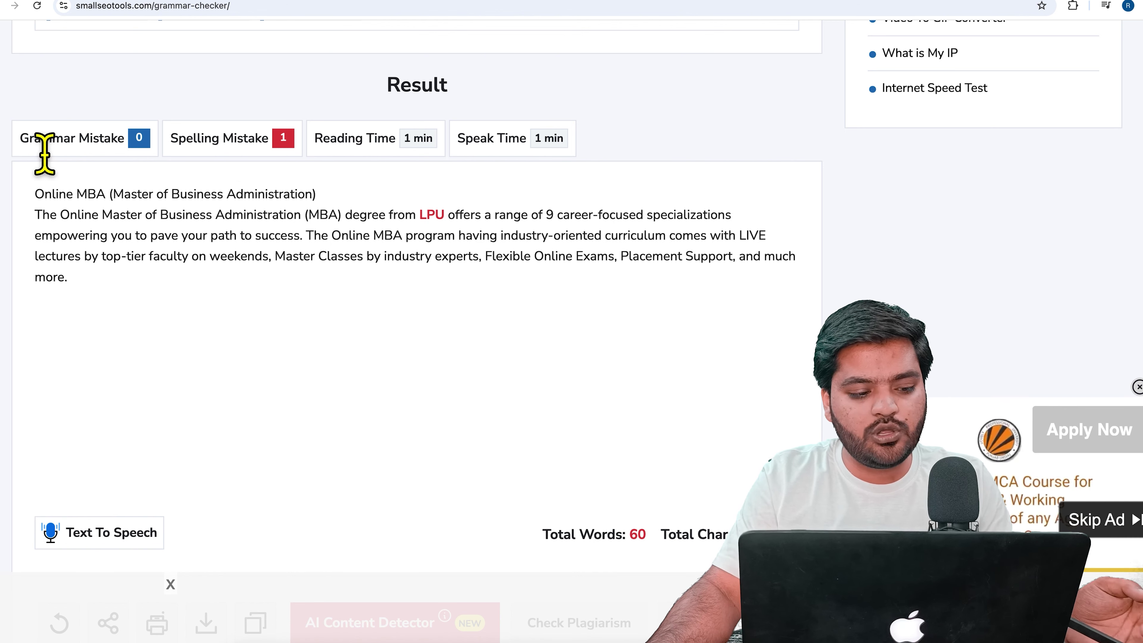
left_click_drag(36, 139, 92, 164)
left_click_drag(186, 140, 234, 141)
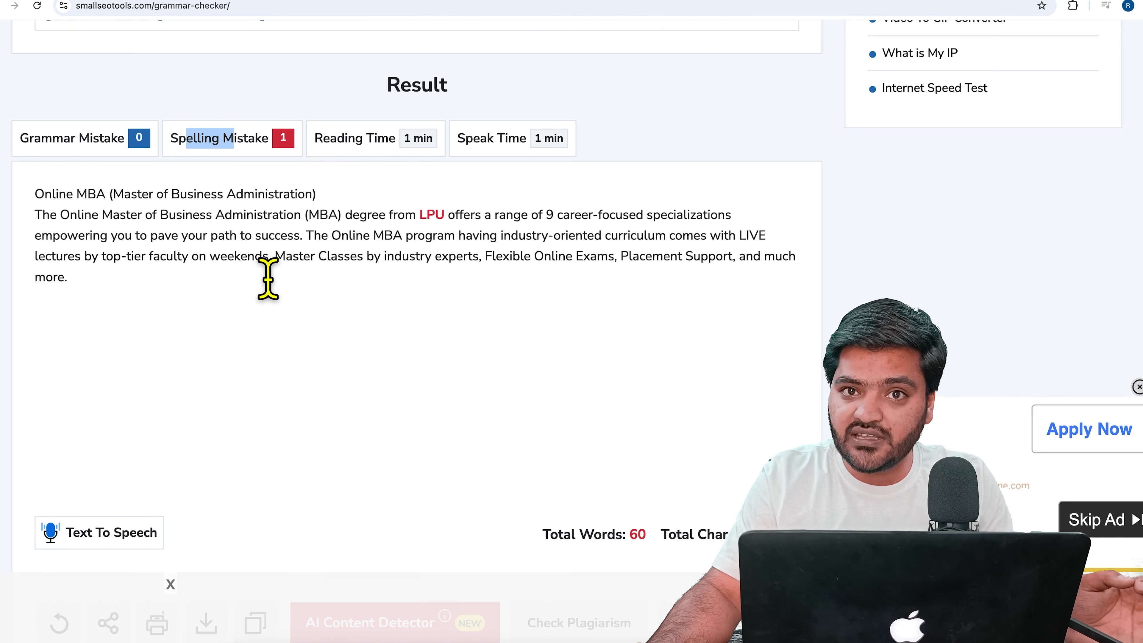
- Return to the Google results and search for "what is digital marketing"
left_click(543, 5)
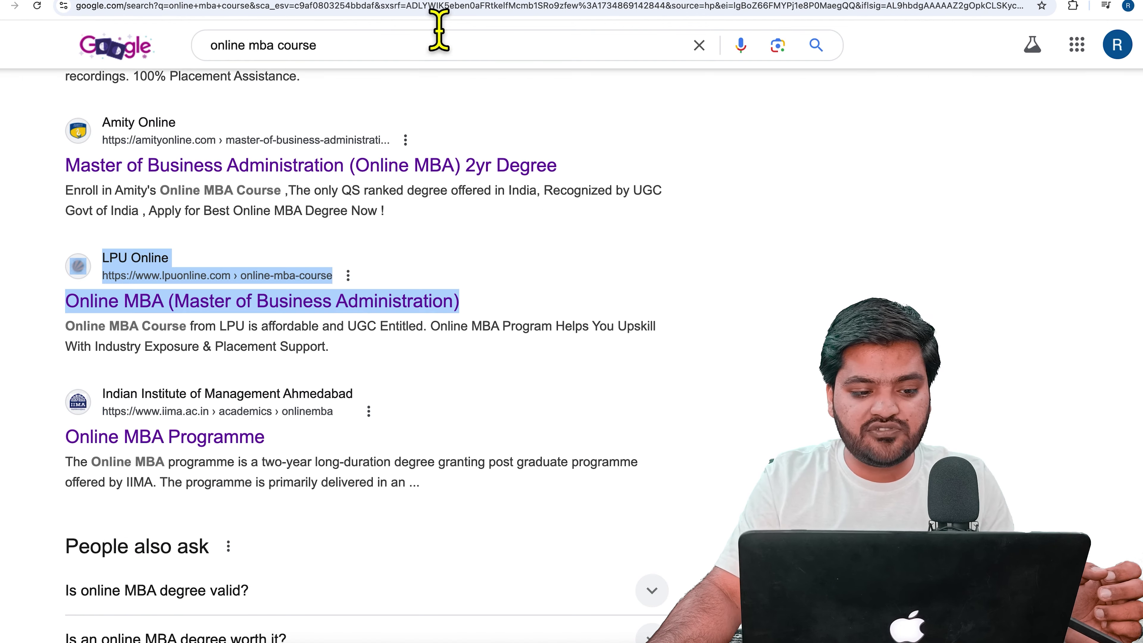
left_click_drag(357, 46, 149, 63)
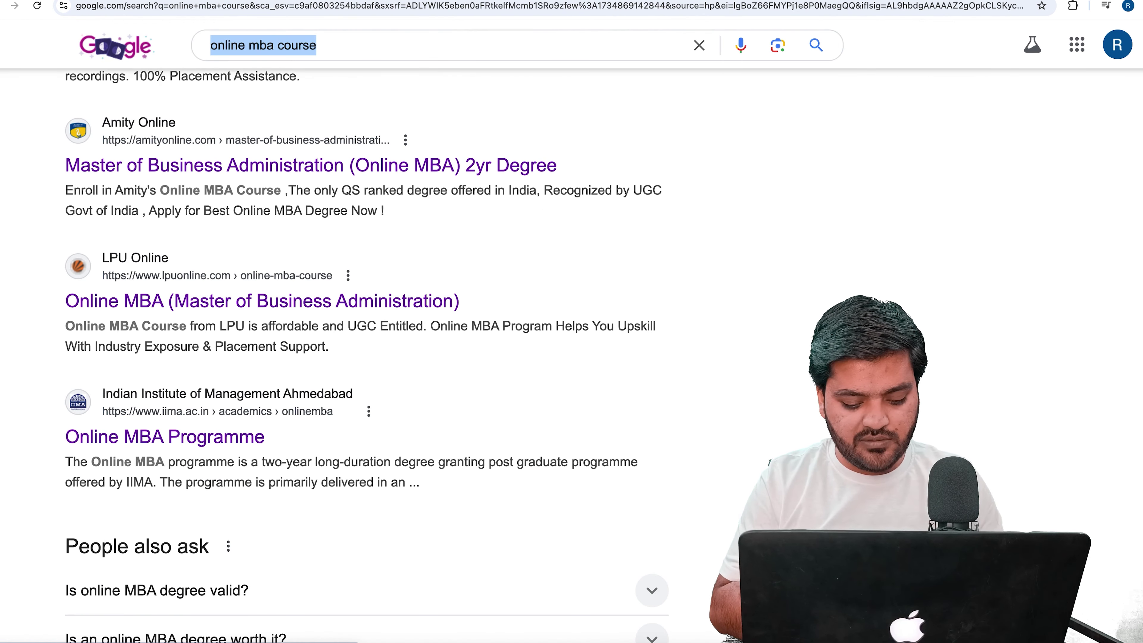
type("what")
key("Down")
key("Return")
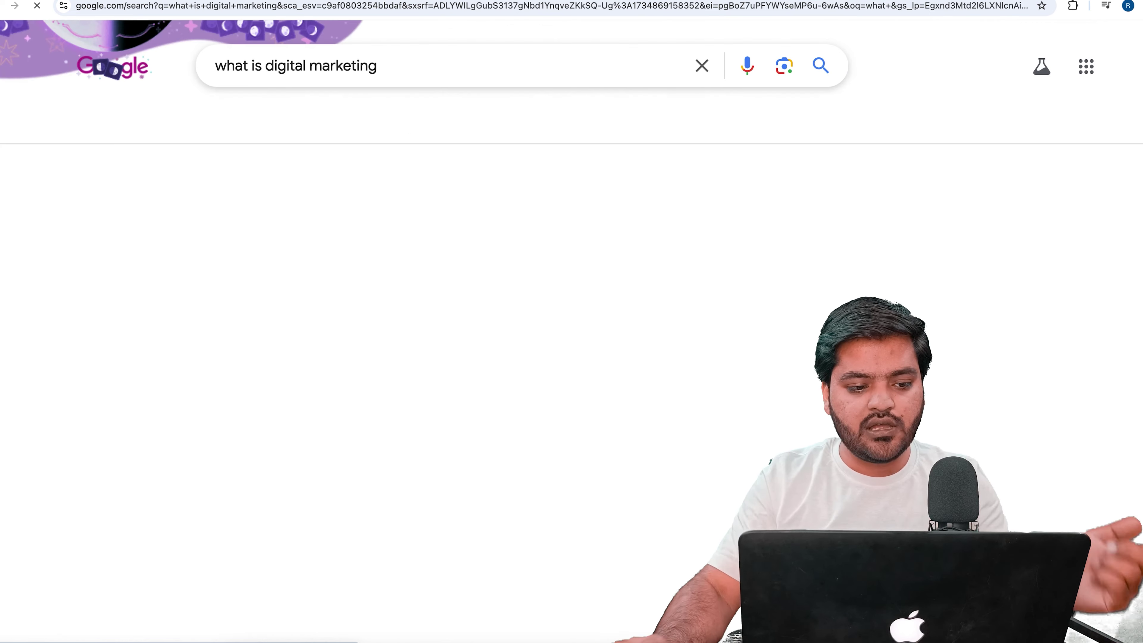
- Open Mailchimp's "What is Digital Marketing? Types, Examples and Benefits" search result
scroll(84, 286, "down", 10)
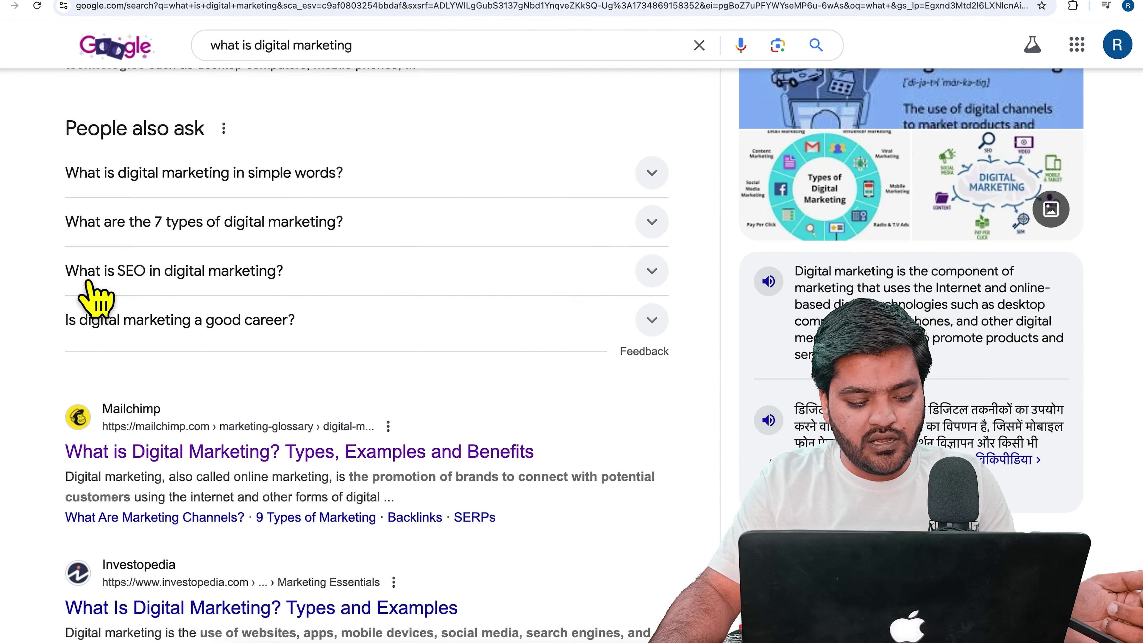
scroll(95, 299, "down", 3)
left_click(238, 338)
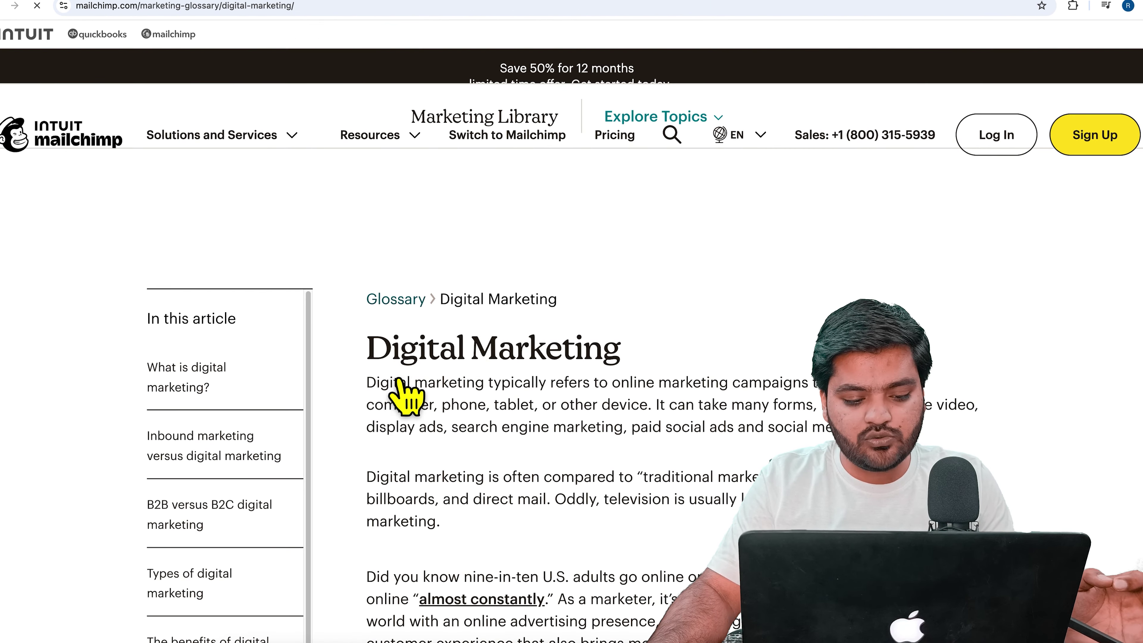
- Copy Mailchimp's Digital Marketing article text from the title through the end of the inbound versus digital marketing section
left_click_drag(368, 416, 590, 524)
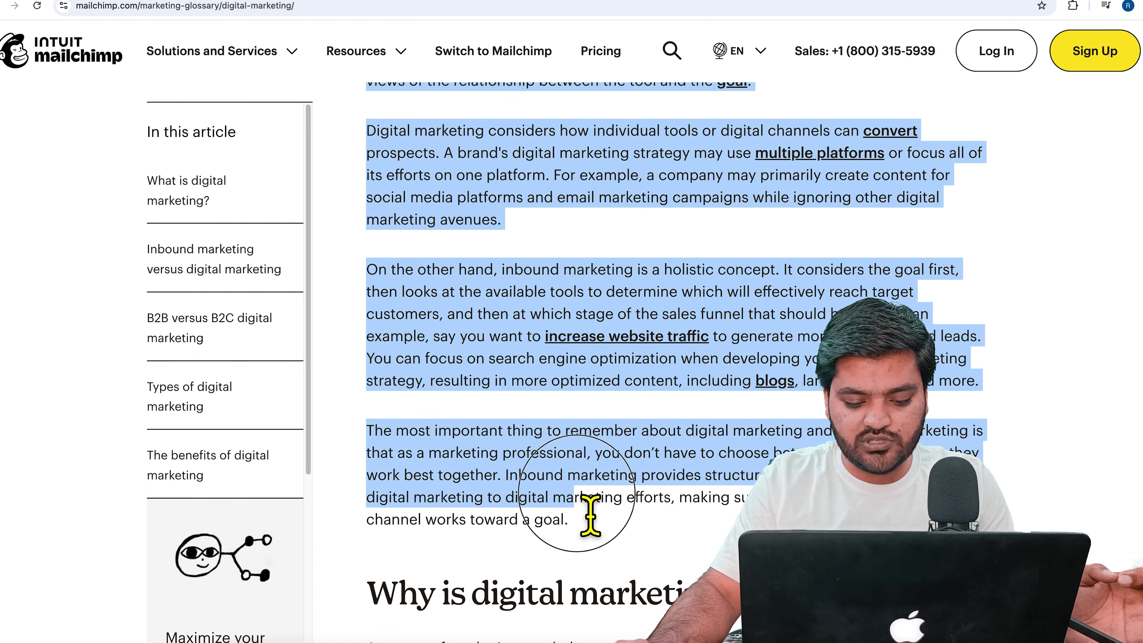
right_click(566, 503)
left_click(568, 475)
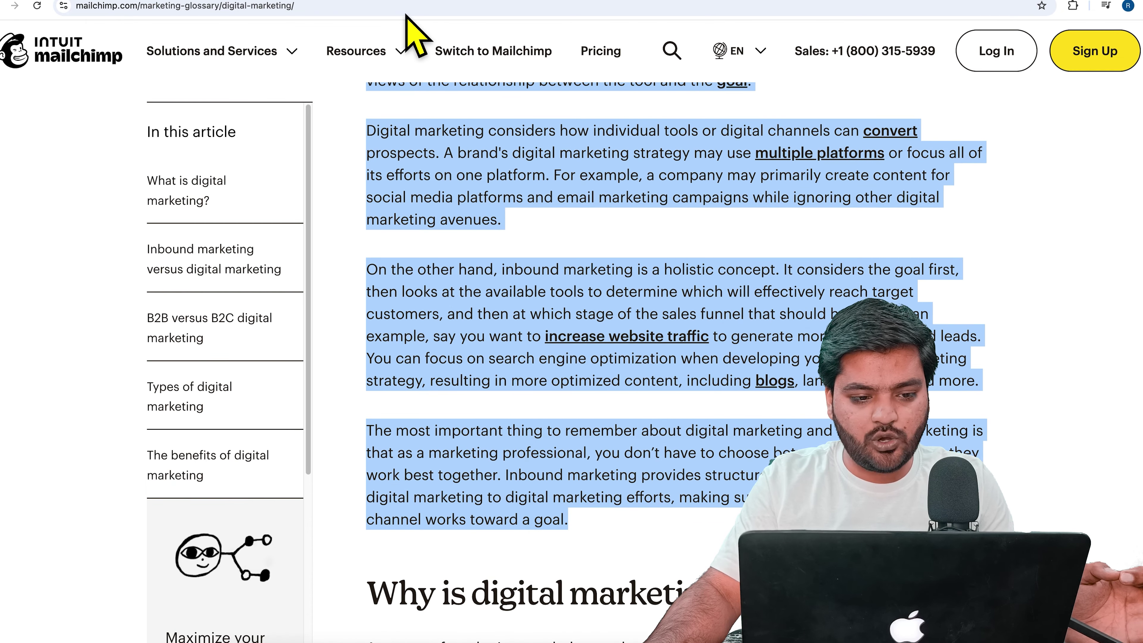
- Replace the LPU text in the SmallSEOTools grammar checker with the copied Mailchimp text and run the grammar check
left_click(409, 2)
scroll(325, 281, "up", 20)
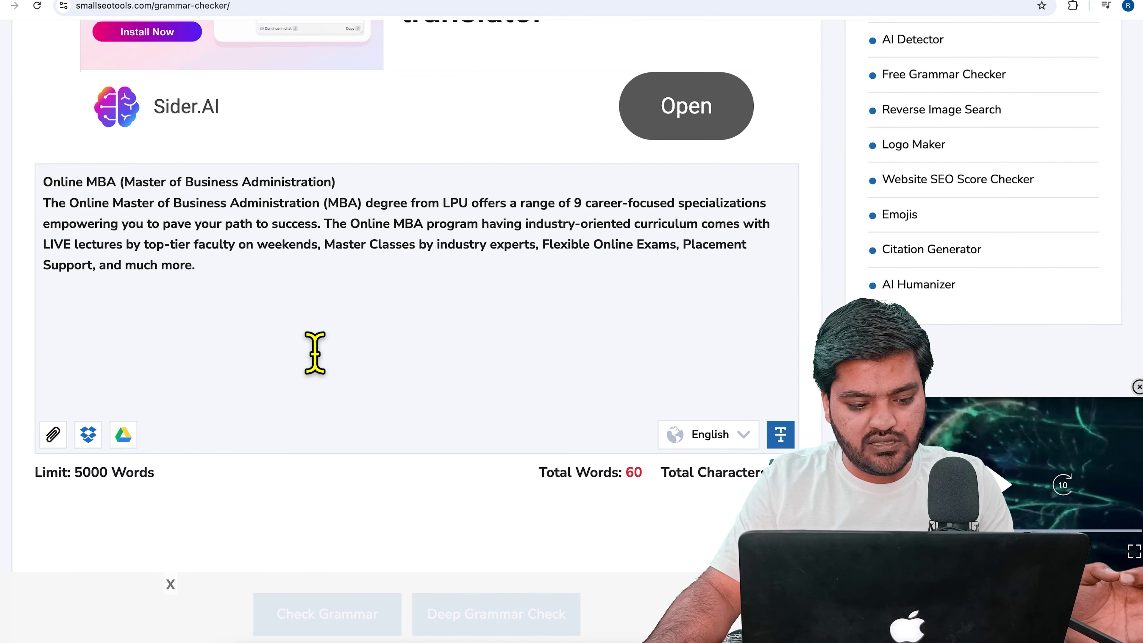
left_click_drag(314, 353, 35, 189)
key("super+v")
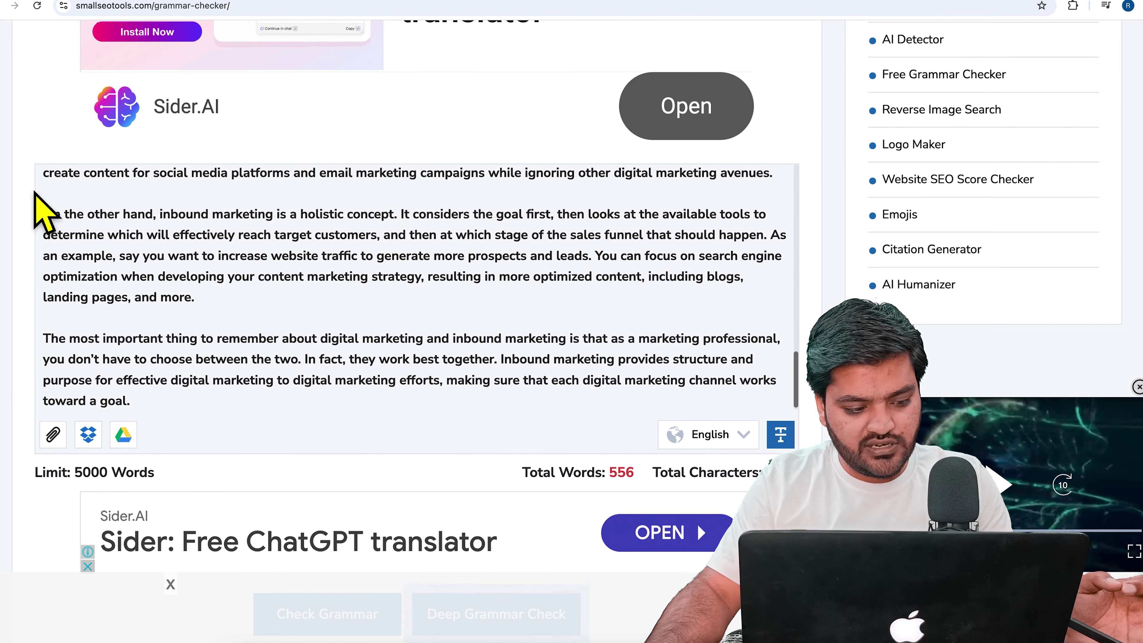
scroll(20, 307, "down", 7)
left_click(324, 311)
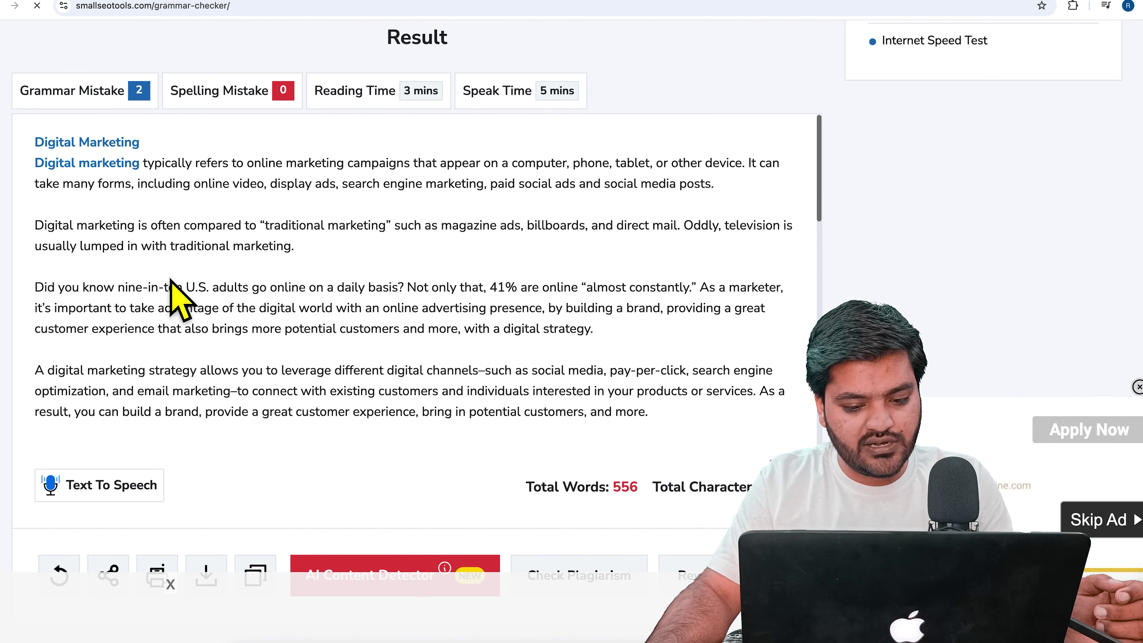
- Review the grammar results for the Mailchimp text, including the suggestion for the flagged "Digital marketing" phrase near the beginning
scroll(213, 299, "down", 3)
scroll(213, 299, "down", 5)
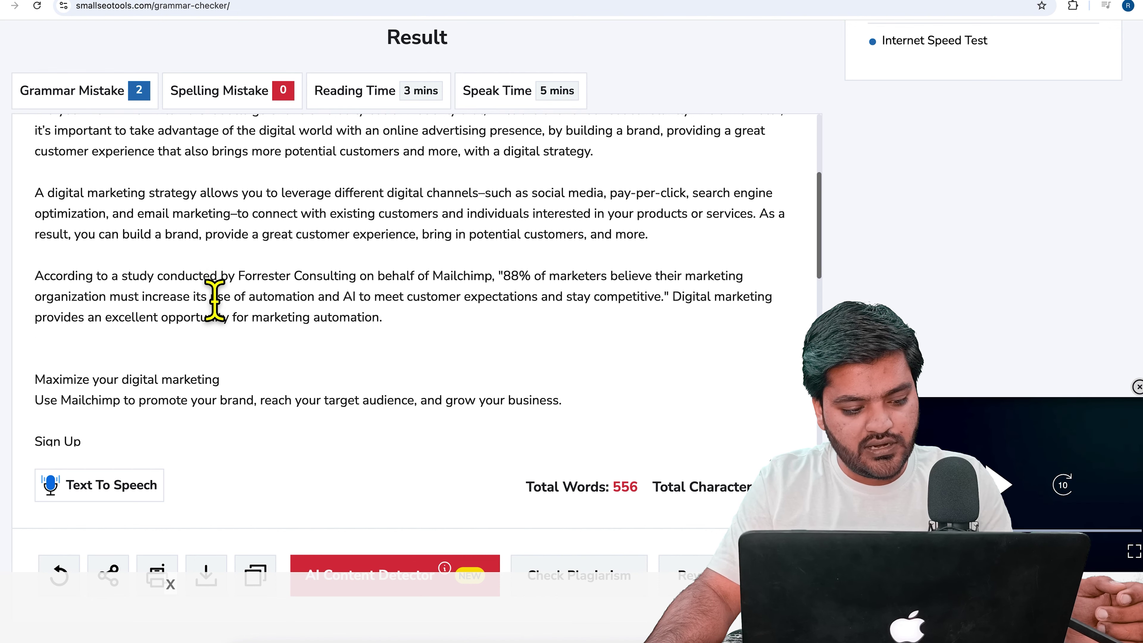
scroll(214, 299, "down", 7)
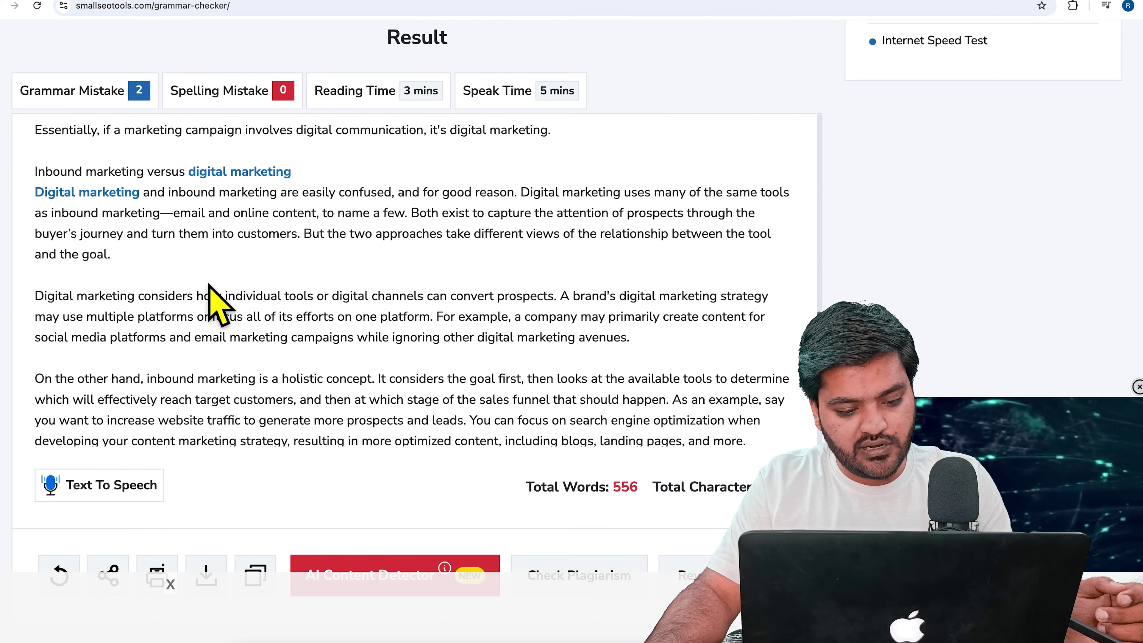
scroll(214, 300, "down", 2)
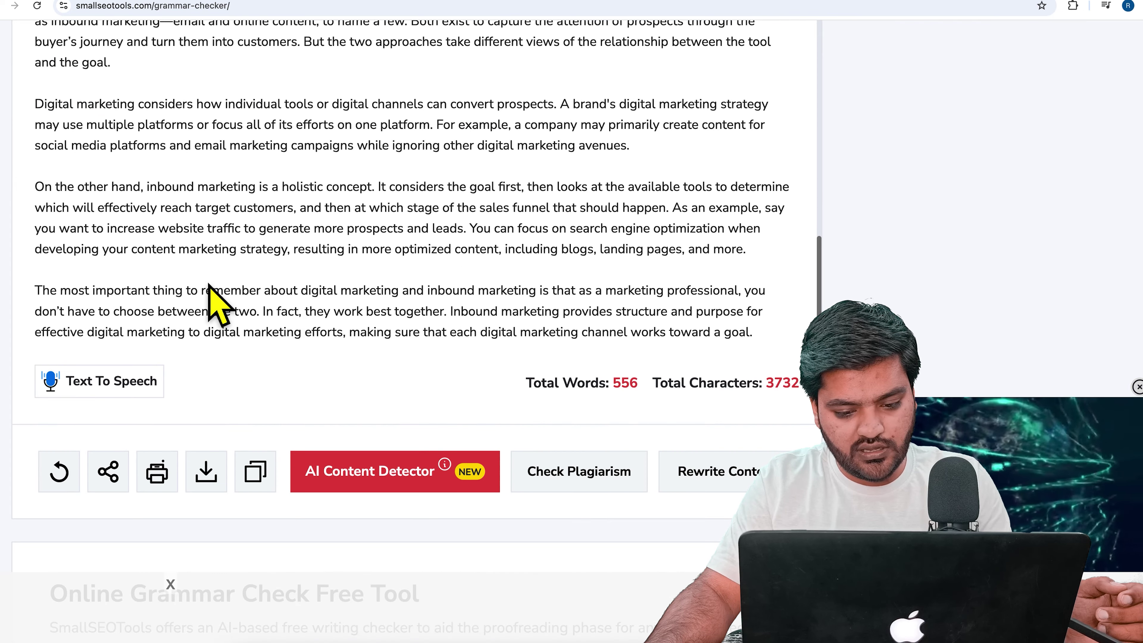
scroll(328, 328, "up", 3)
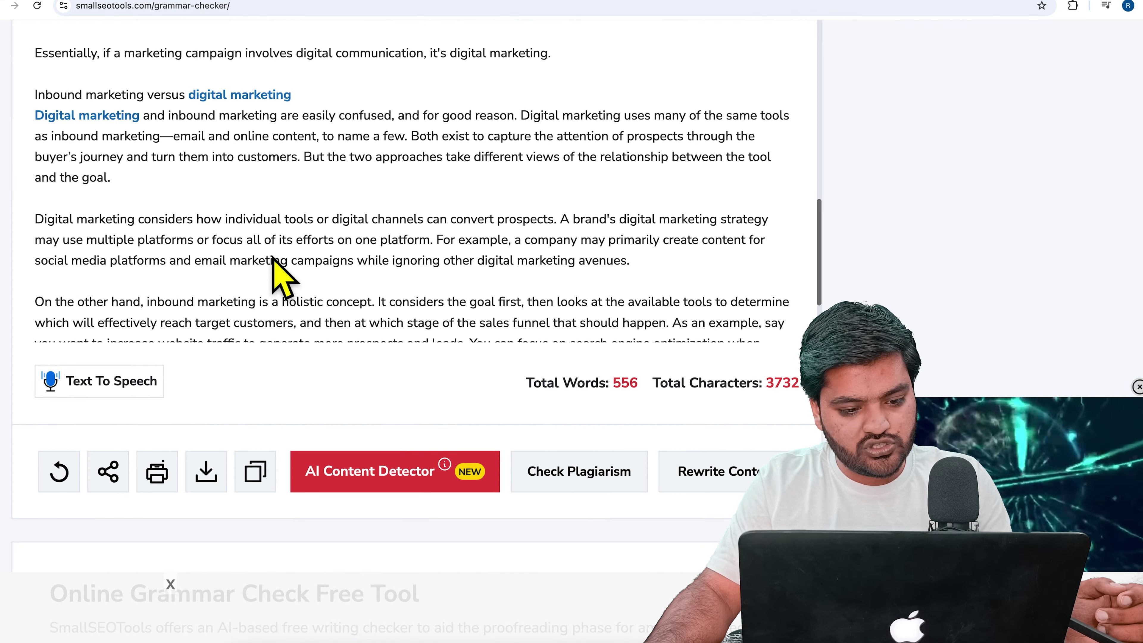
scroll(281, 273, "up", 3)
scroll(278, 273, "up", 2)
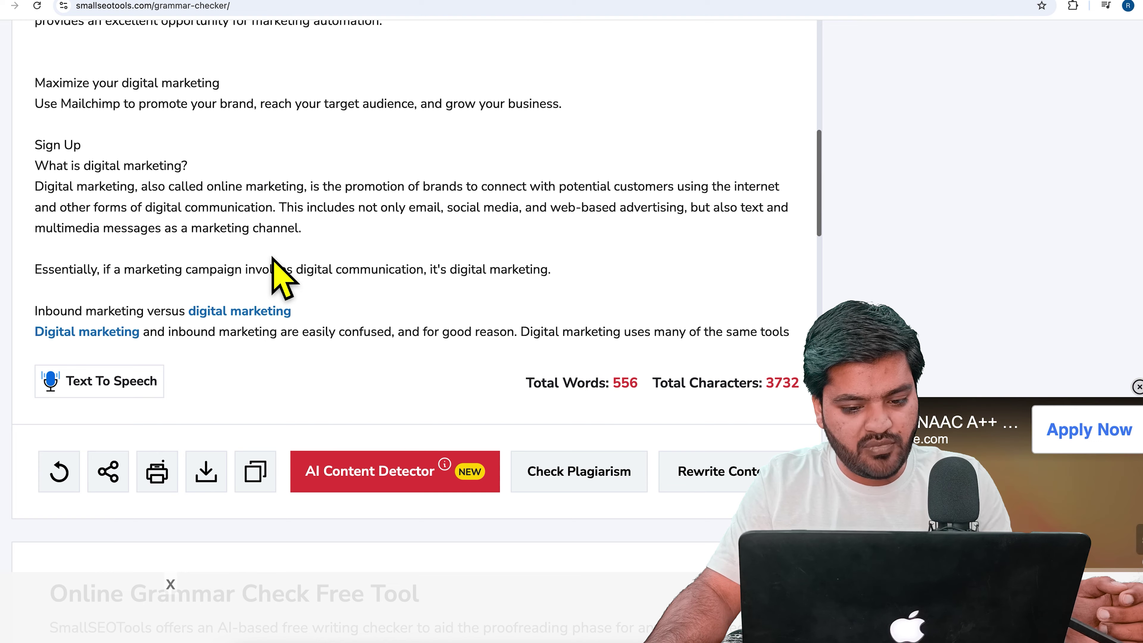
scroll(278, 273, "up", 5)
scroll(278, 273, "up", 4)
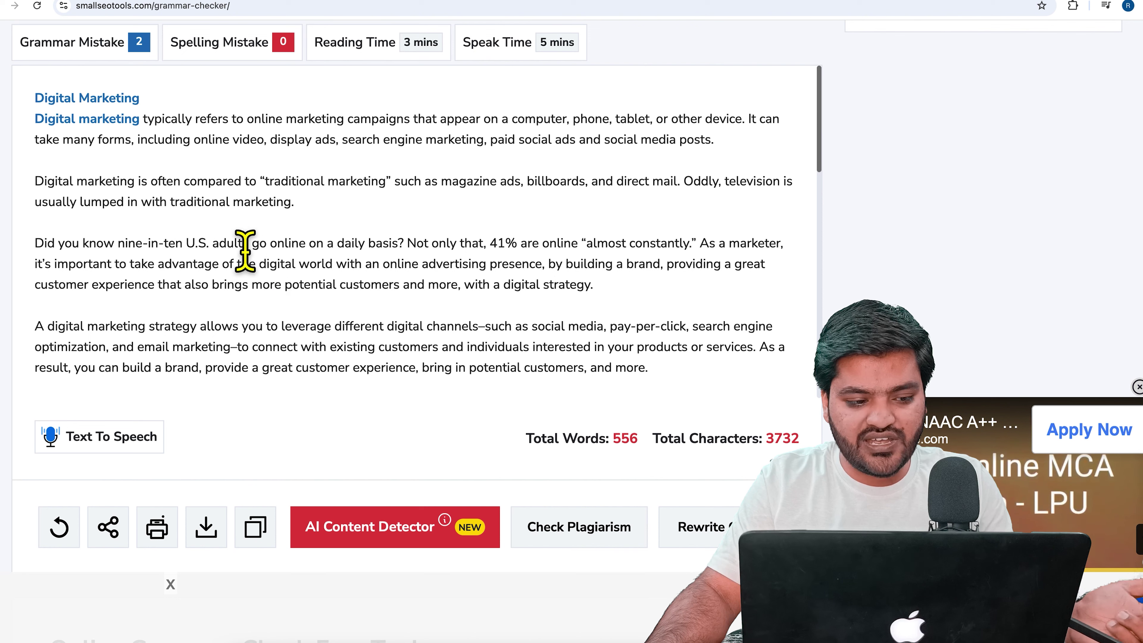
left_click(134, 121)
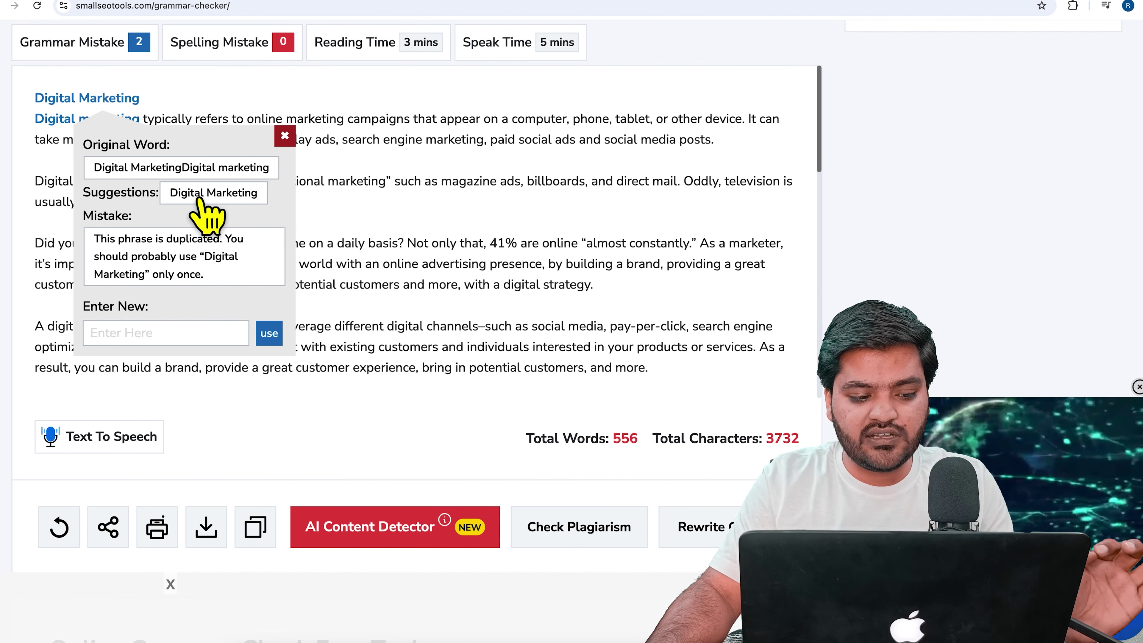
left_click(308, 158)
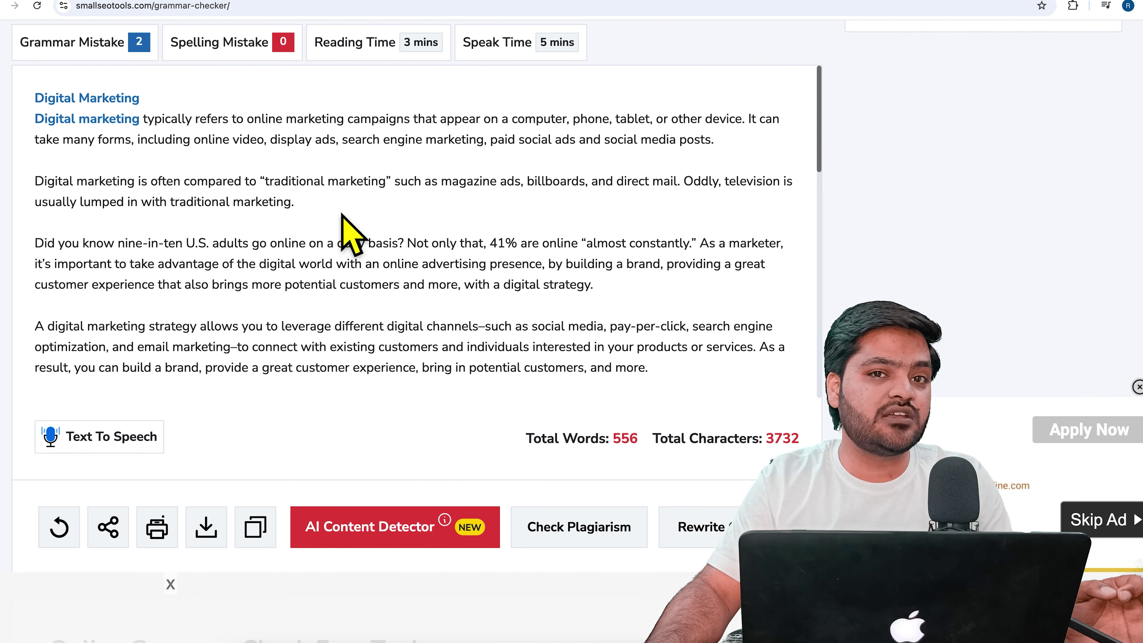
- Switch to the Content Optimisation mind map and open the Grammar topic for editing
key("ctrl+Right")
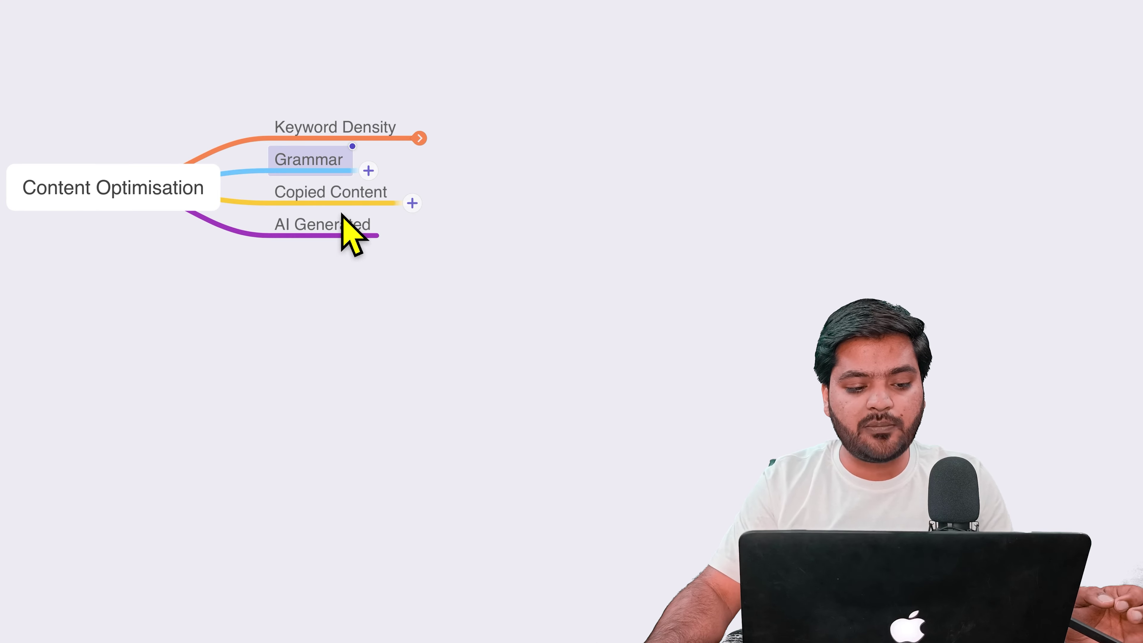
double_click(325, 171)
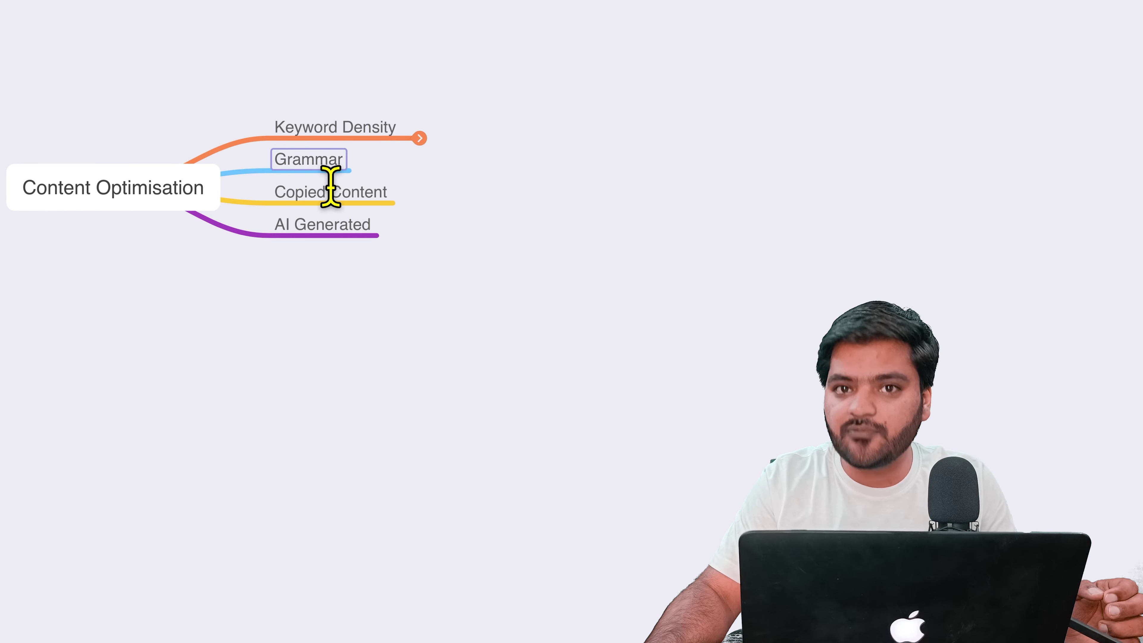
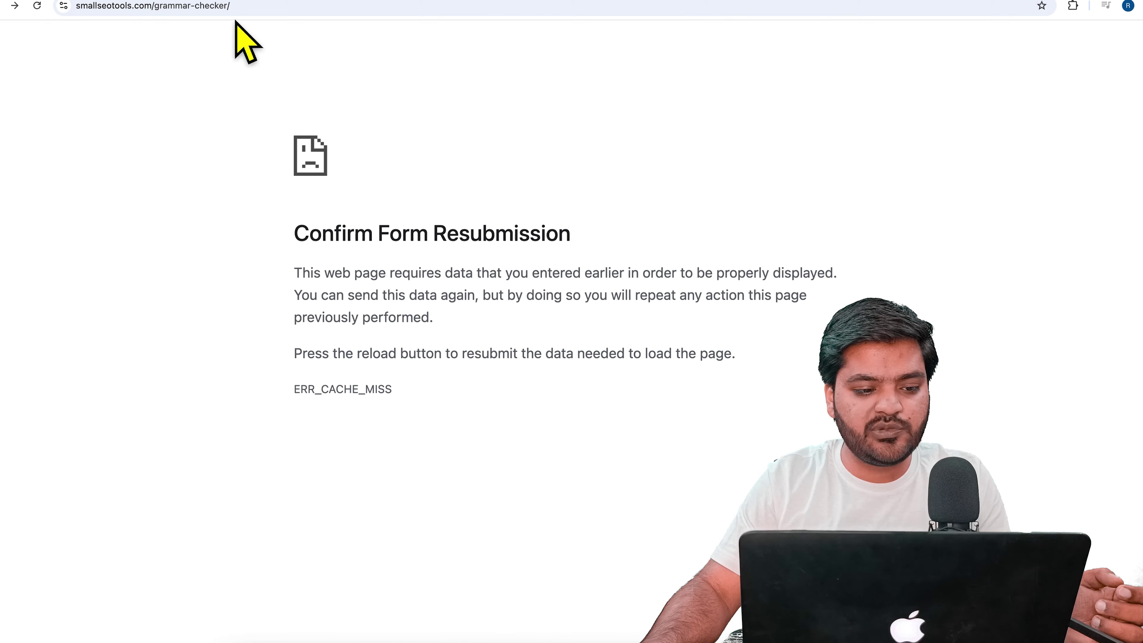
- Open Google, search for "plagiarism checker" and refine the query to "plagiarism checker free"
type("goo")
key("Return")
type("plagri")
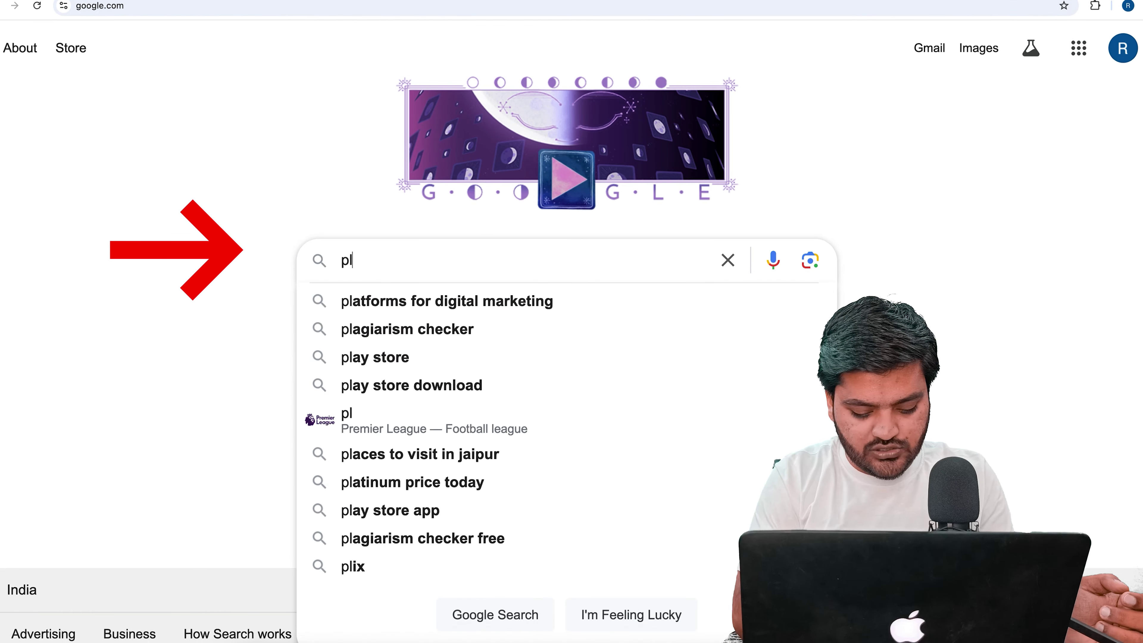
key("Down")
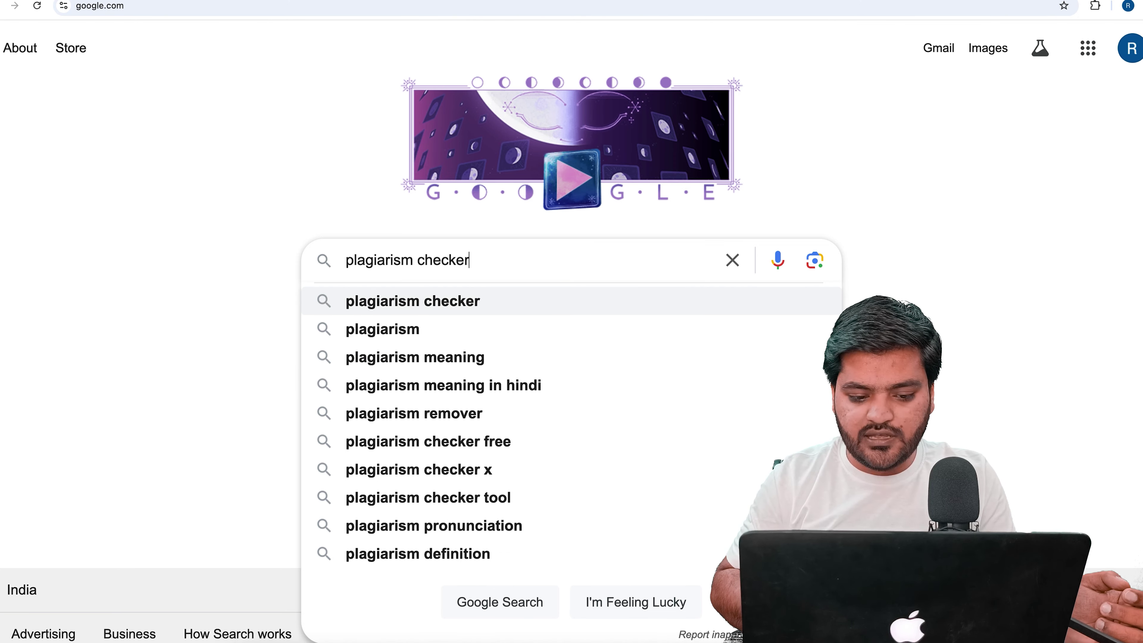
key("Return")
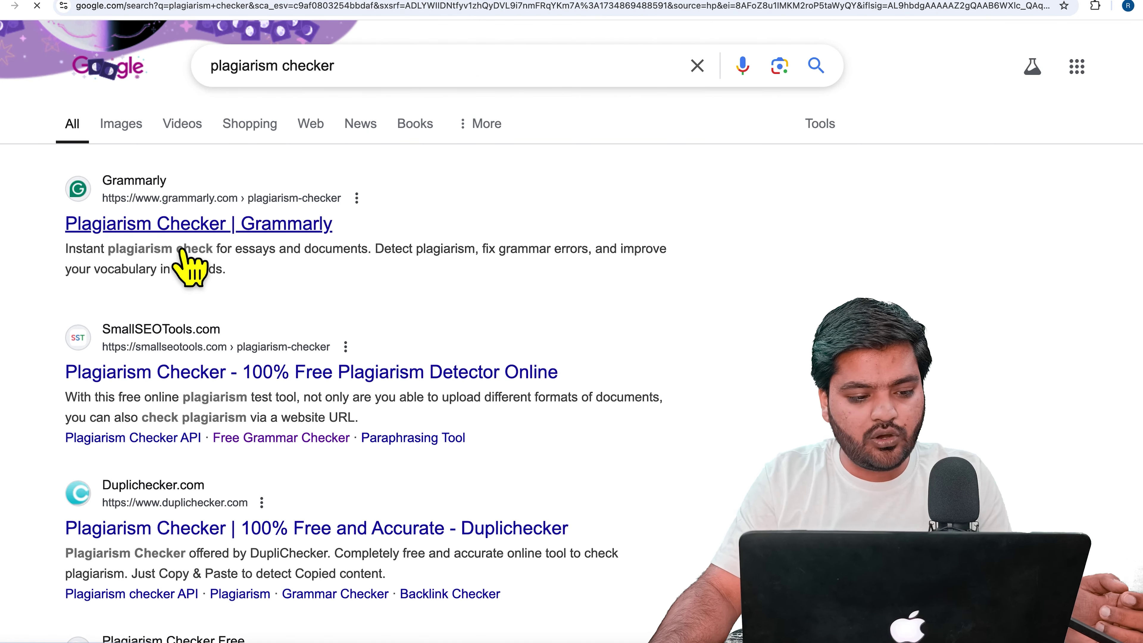
left_click(389, 97)
type("free")
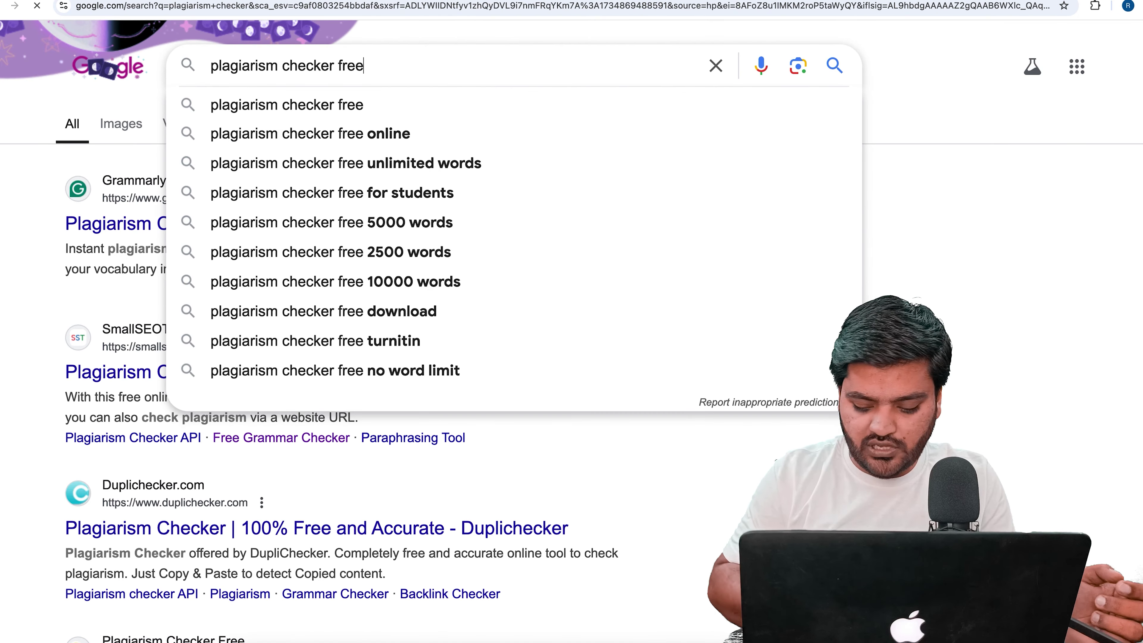
key("Return")
- Open the SmallSEOTools and Duplichecker plagiarism checker results in new tabs
right_click(254, 228)
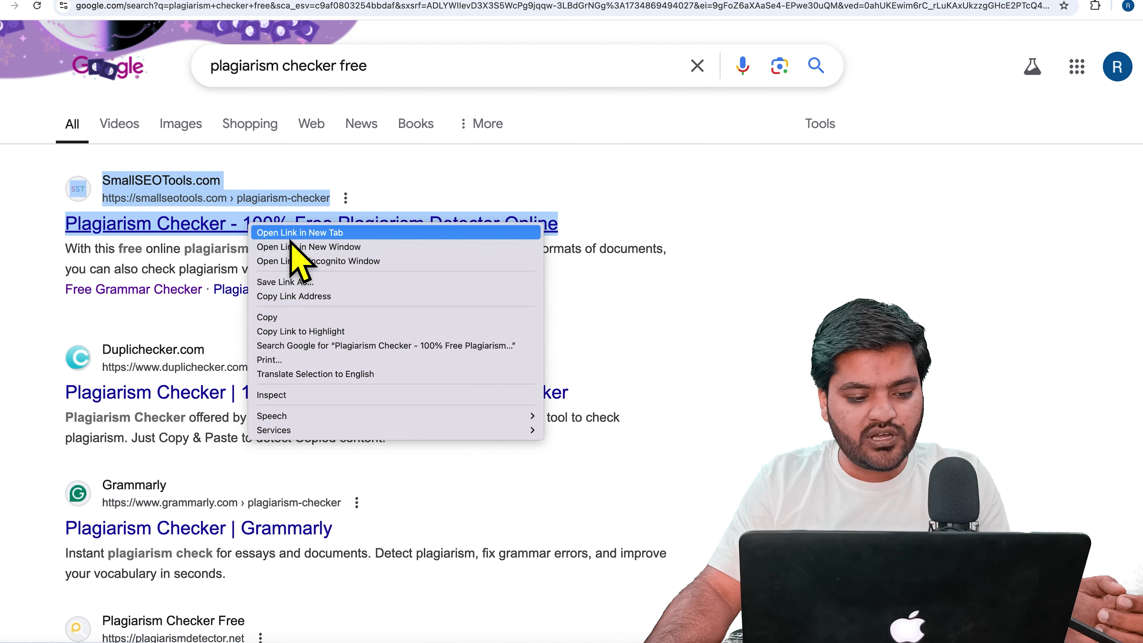
left_click(293, 235)
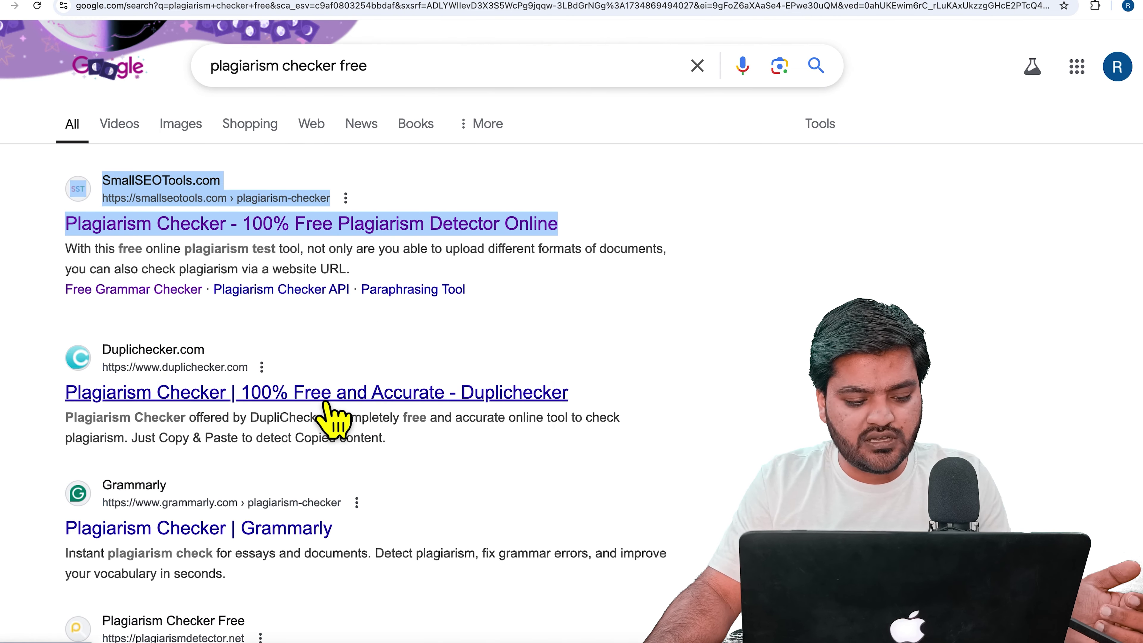
right_click(292, 393)
left_click(355, 403)
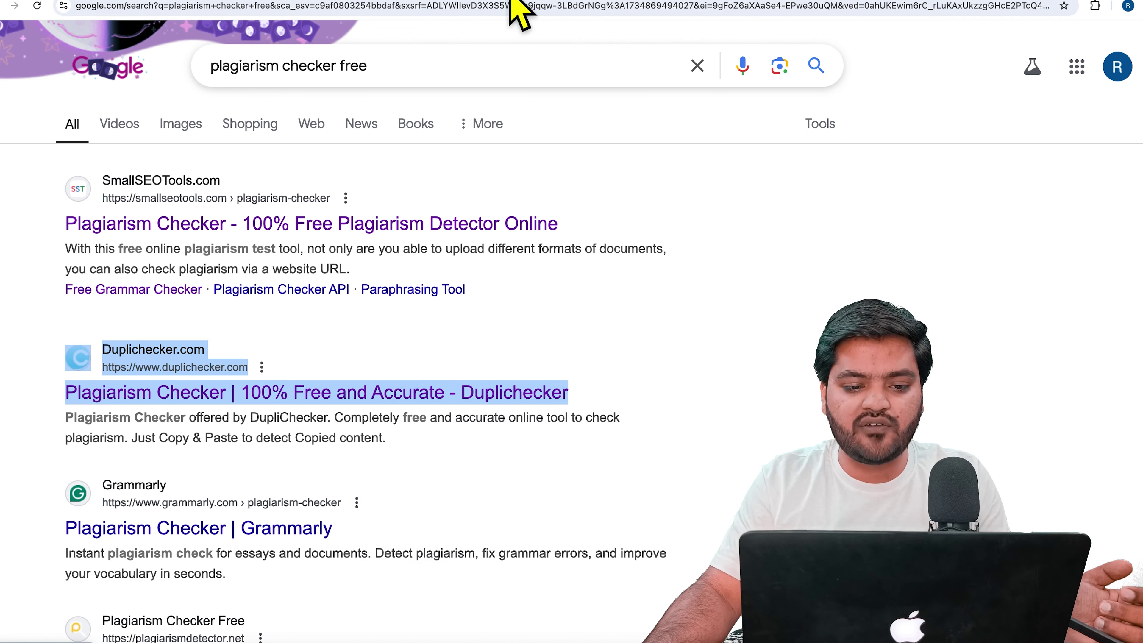
- Return to the Mailchimp article and copy the selected digital marketing text again
left_click(674, 1)
left_click(771, 2)
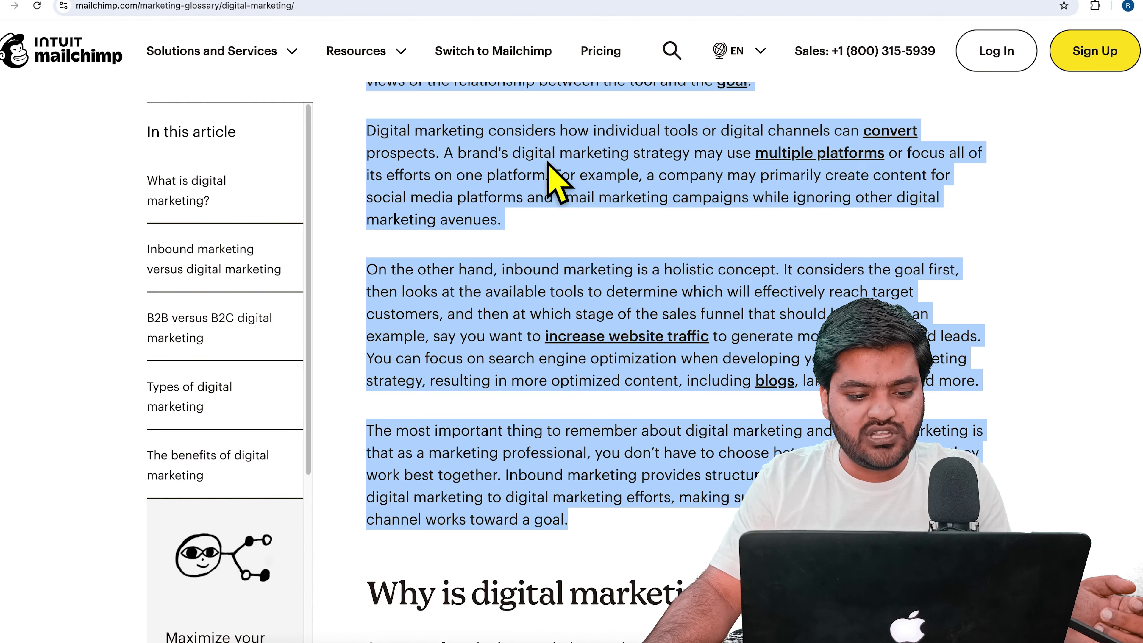
right_click(439, 158)
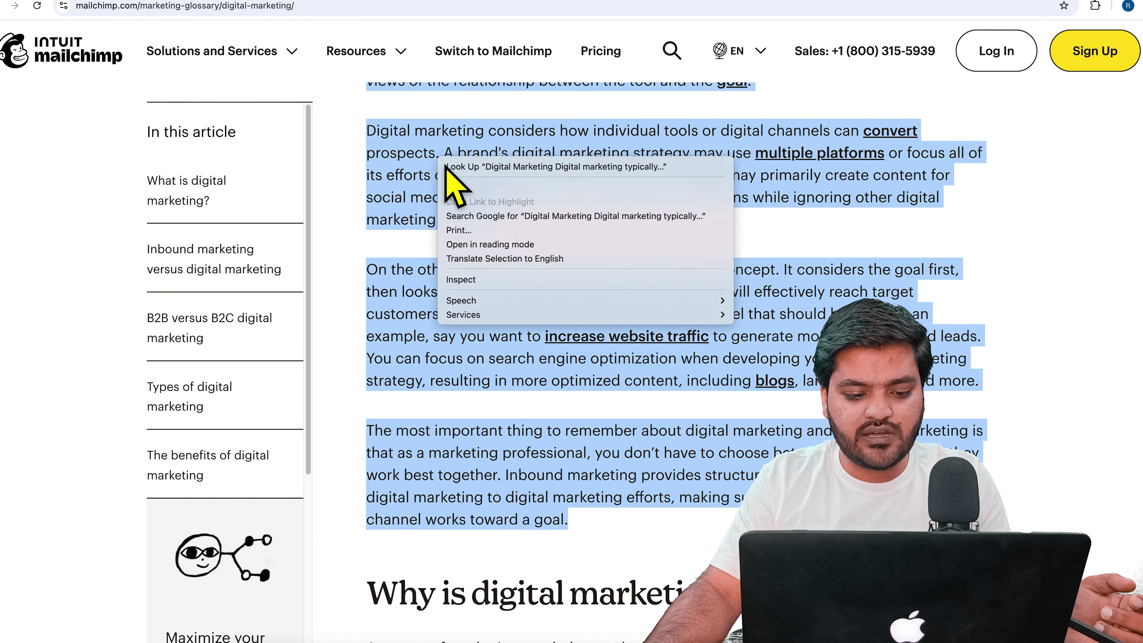
left_click(491, 191)
- Switch to the SmallSEOTools plagiarism checker and open its option for checking a page by URL
left_click(510, 1)
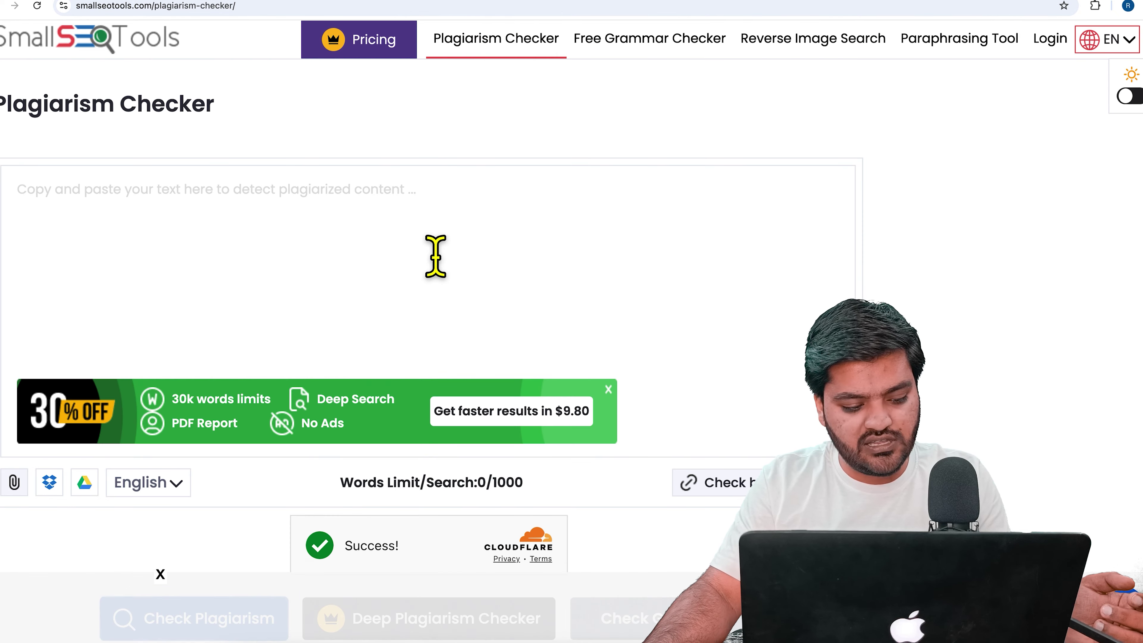
scroll(435, 255, "down", 5)
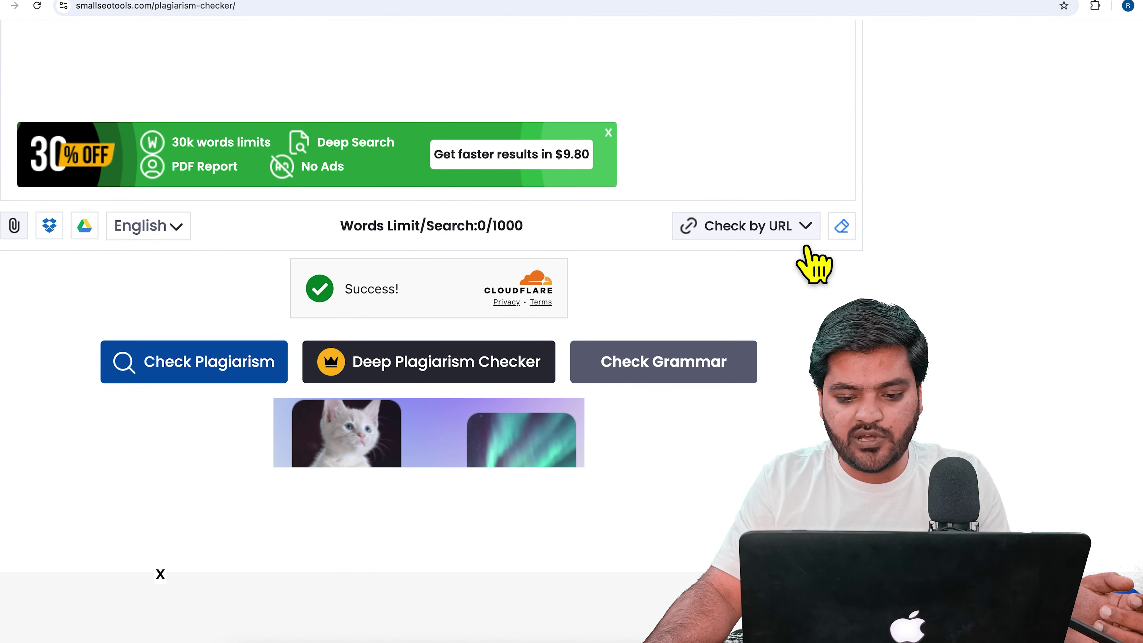
left_click(794, 234)
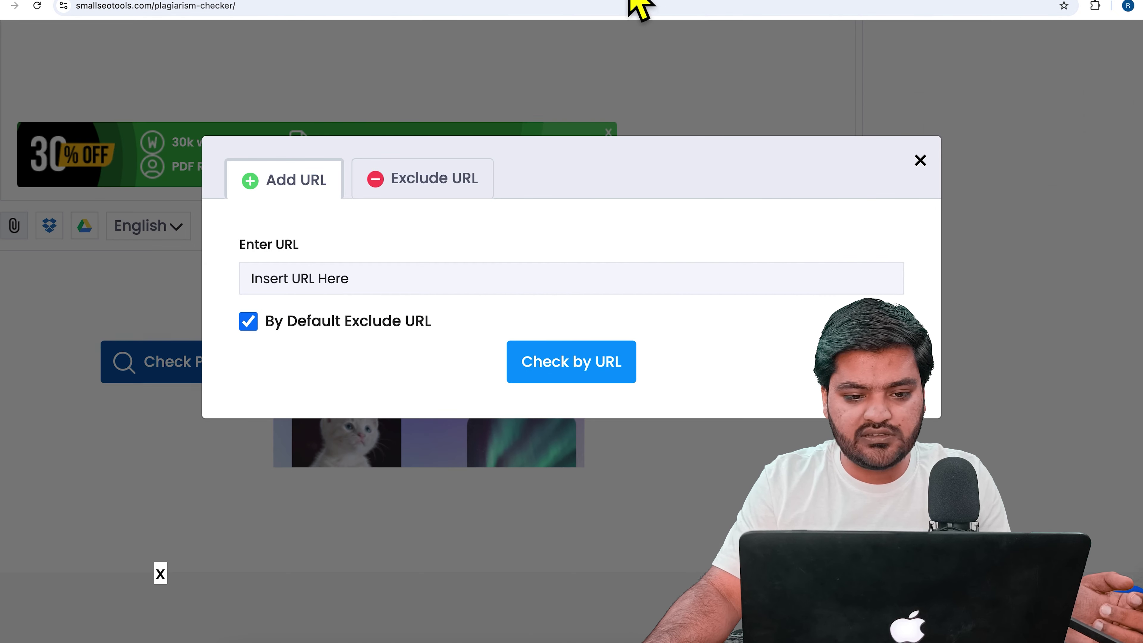
- Return to the Mailchimp digital marketing article and copy its page URL
left_click(707, 3)
left_click(475, 2)
left_click(388, 6)
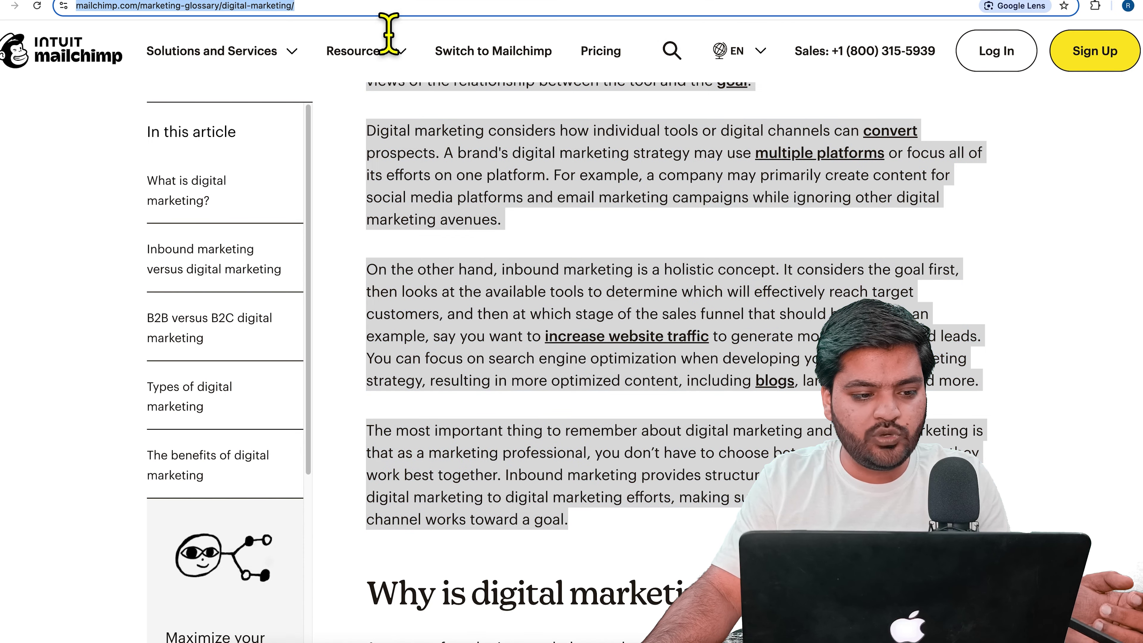
right_click(385, 7)
left_click(427, 110)
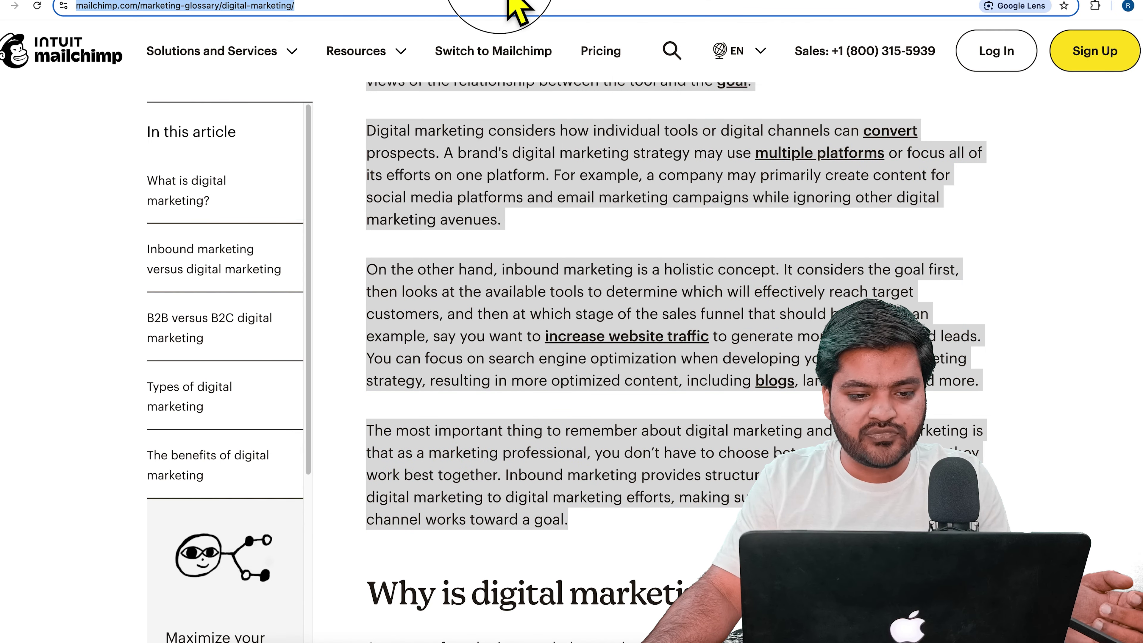
left_click(509, 3)
left_click(371, 291)
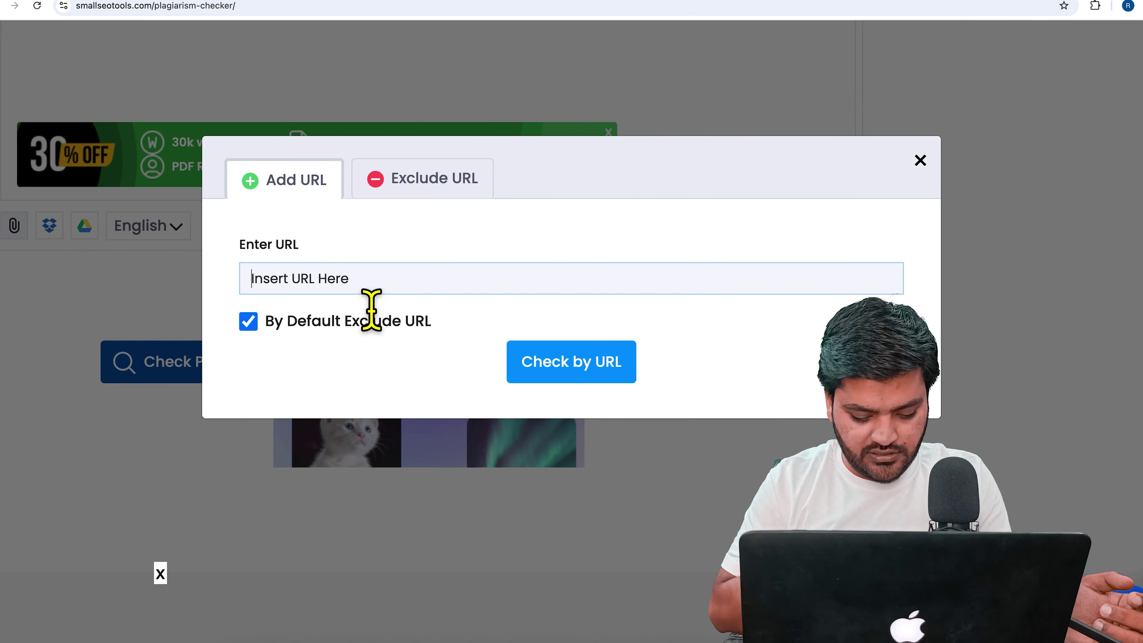
key("super+v")
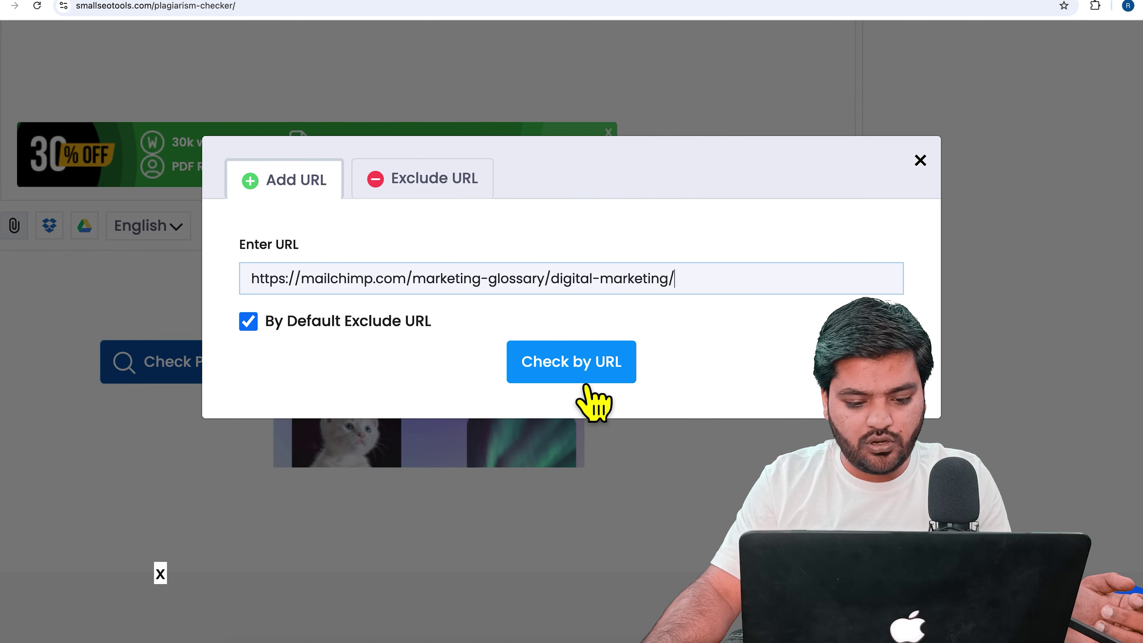
left_click(581, 377)
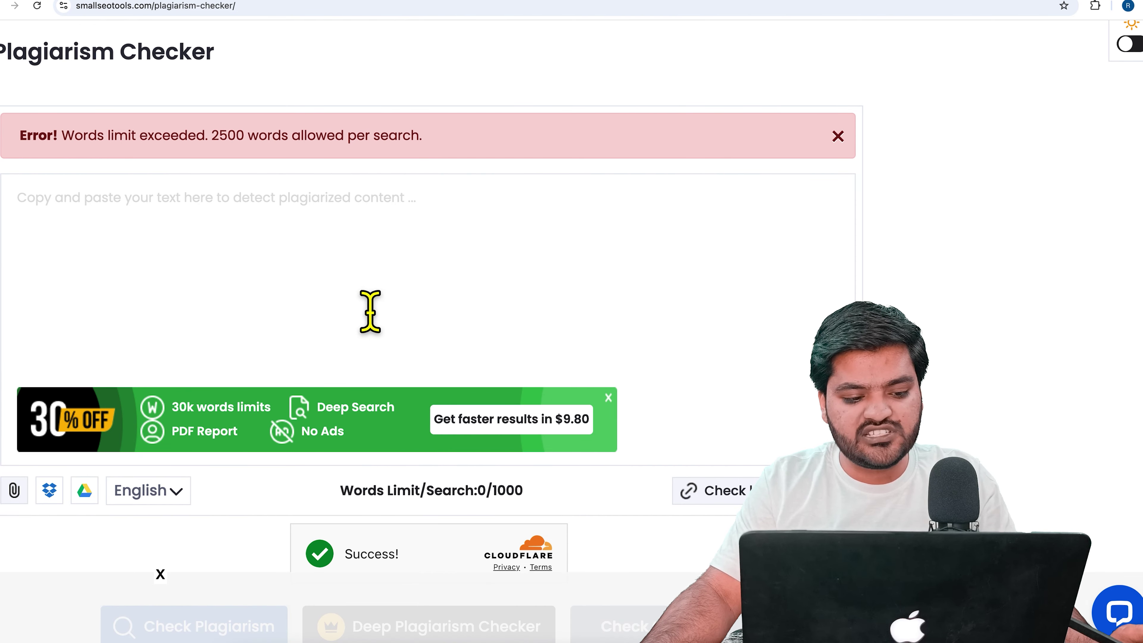
- Highlight the error text above the SmallSEOTools input area and switch to the Duplichecker plagiarism checker
left_click_drag(92, 160, 377, 163)
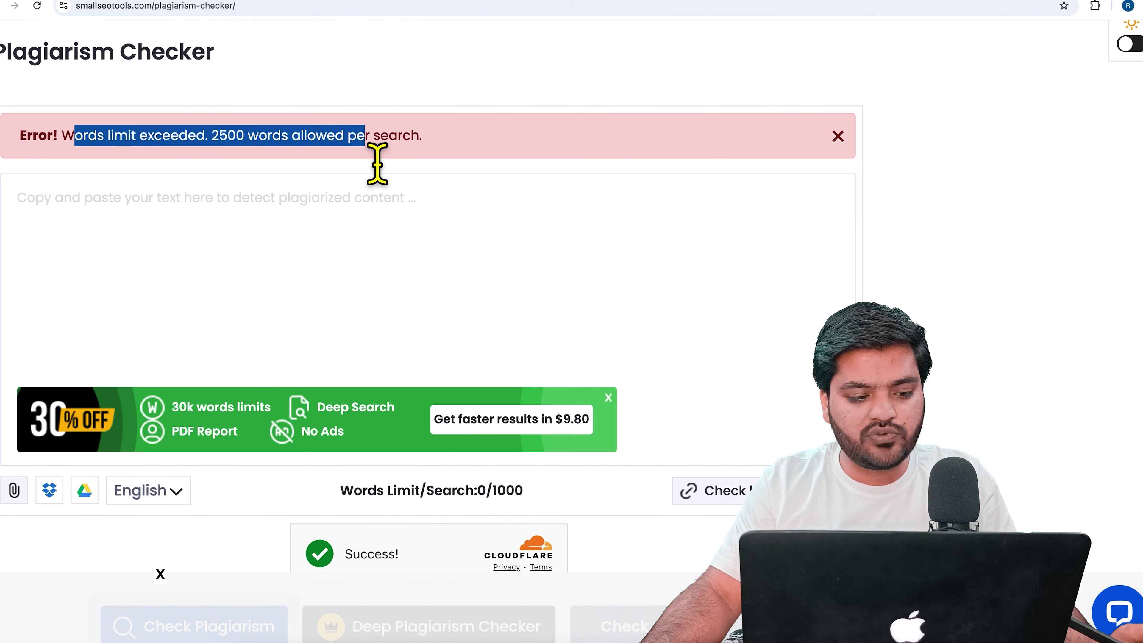
left_click(643, 3)
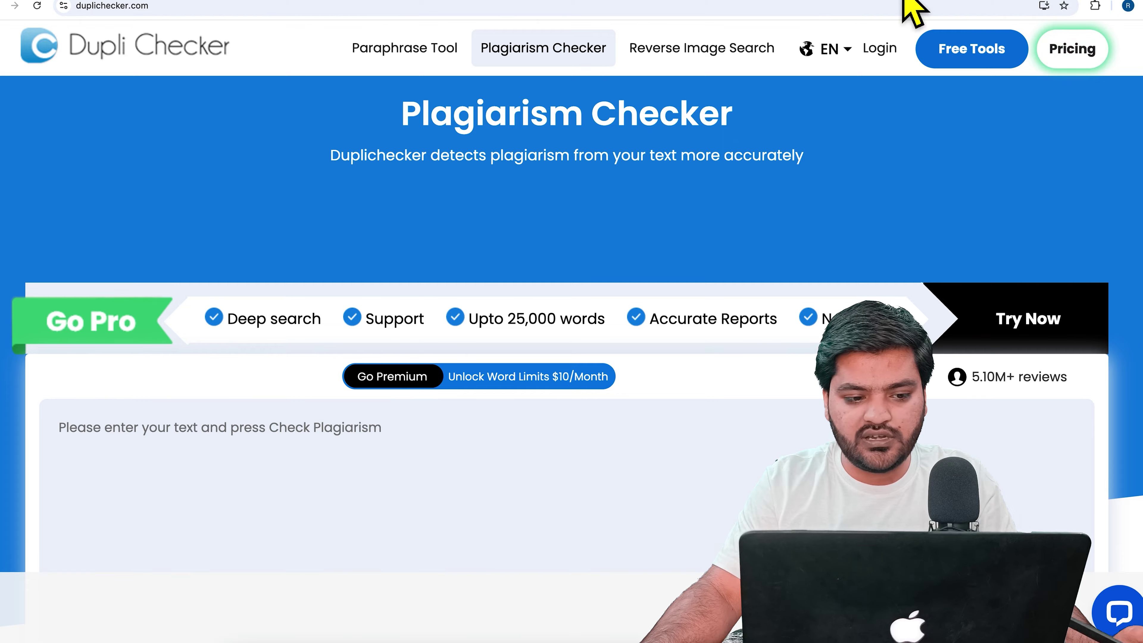
- Switch to the LPU Online MBA course page and copy its page URL
left_click(918, 2)
left_click(409, 8)
right_click(408, 8)
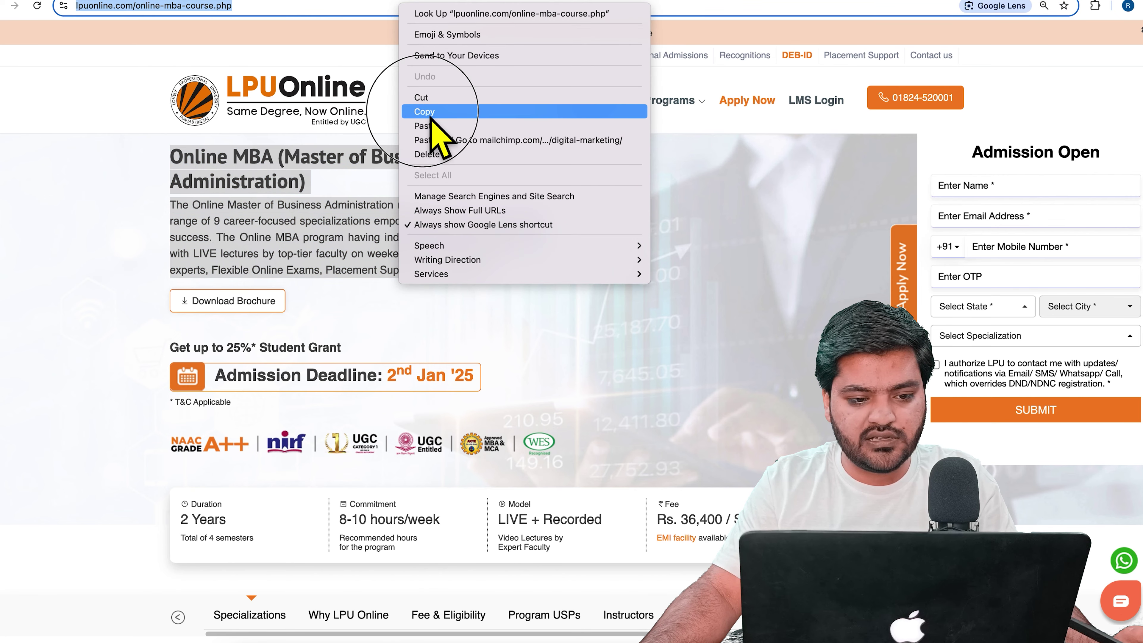
left_click(431, 113)
left_click(501, 2)
scroll(625, 344, "down", 1)
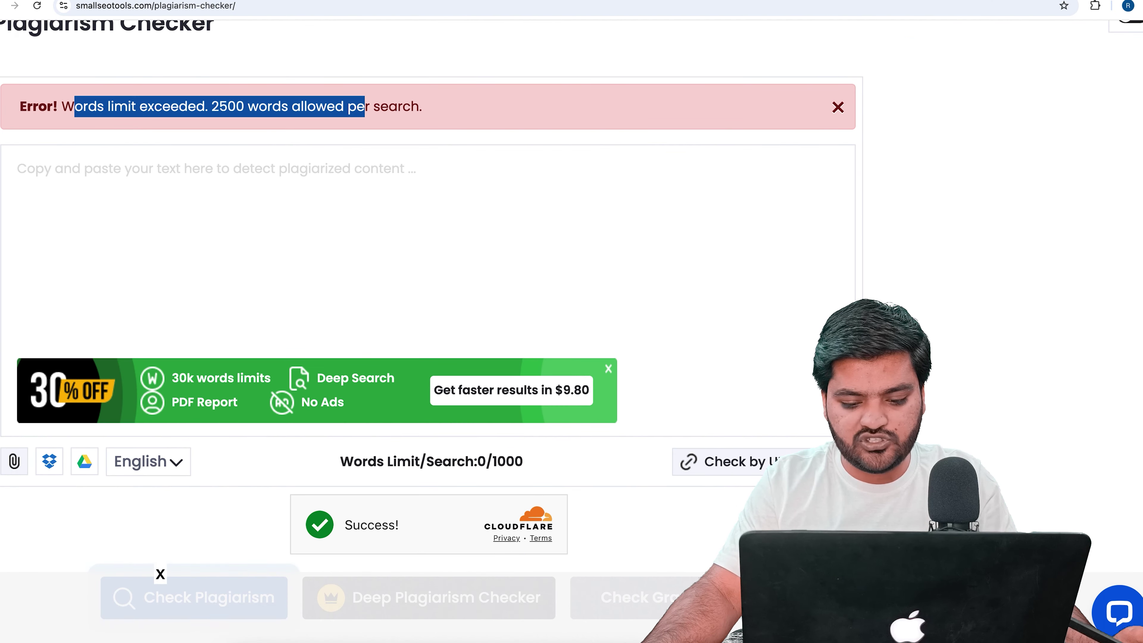
left_click(760, 466)
left_click_drag(677, 282, 238, 272)
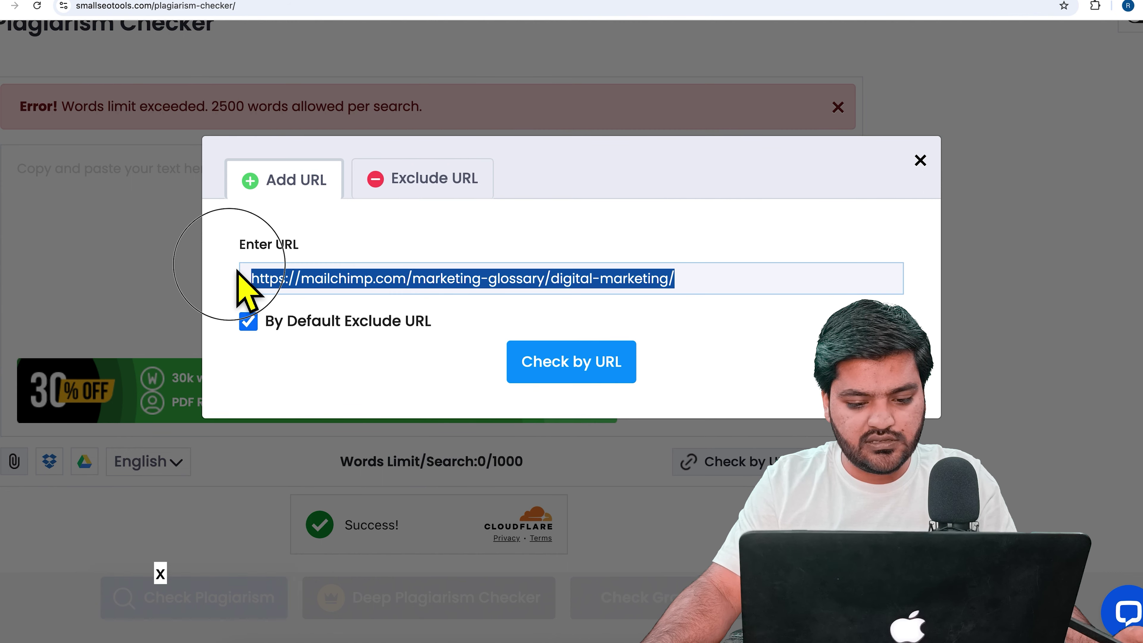
key("super+v")
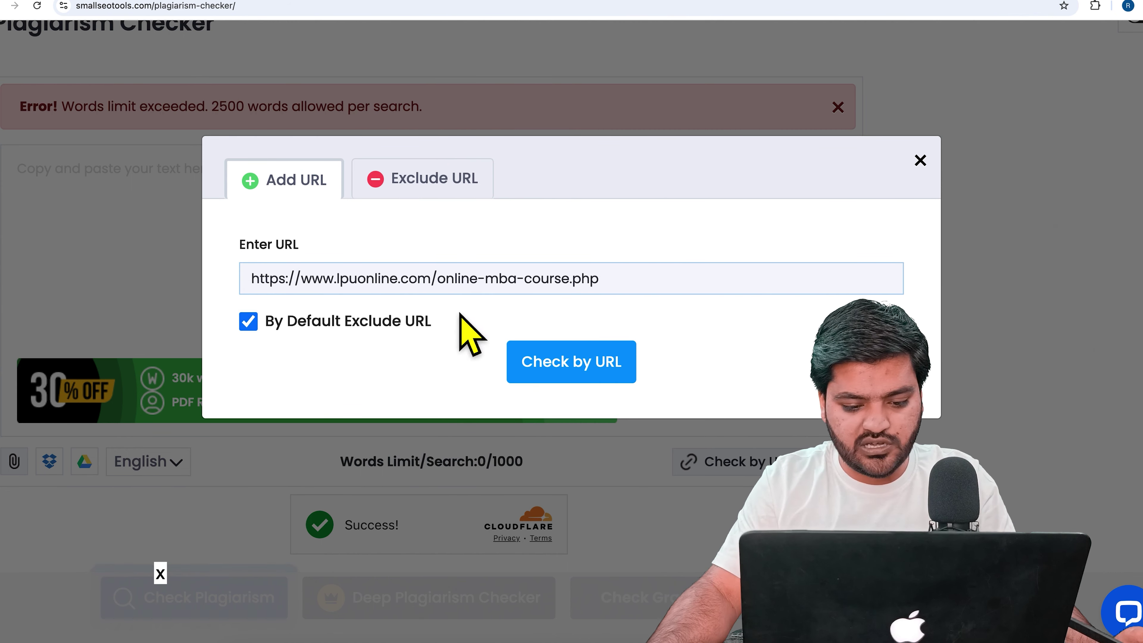
left_click(585, 374)
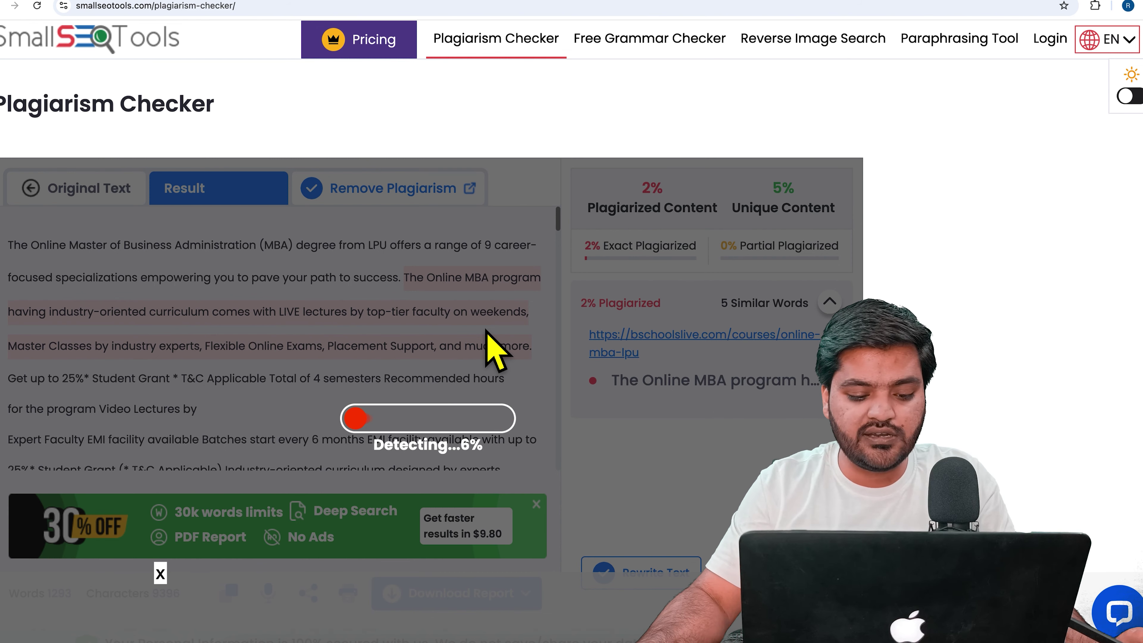
left_click(635, 4)
scroll(543, 340, "down", 3)
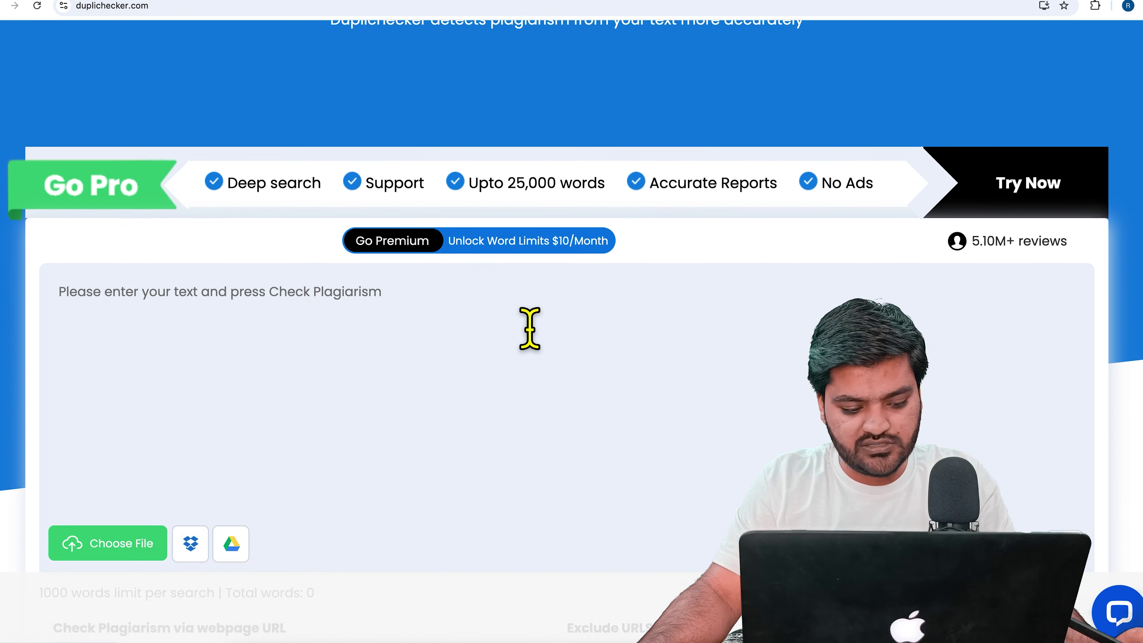
scroll(529, 328, "down", 5)
key("super+v")
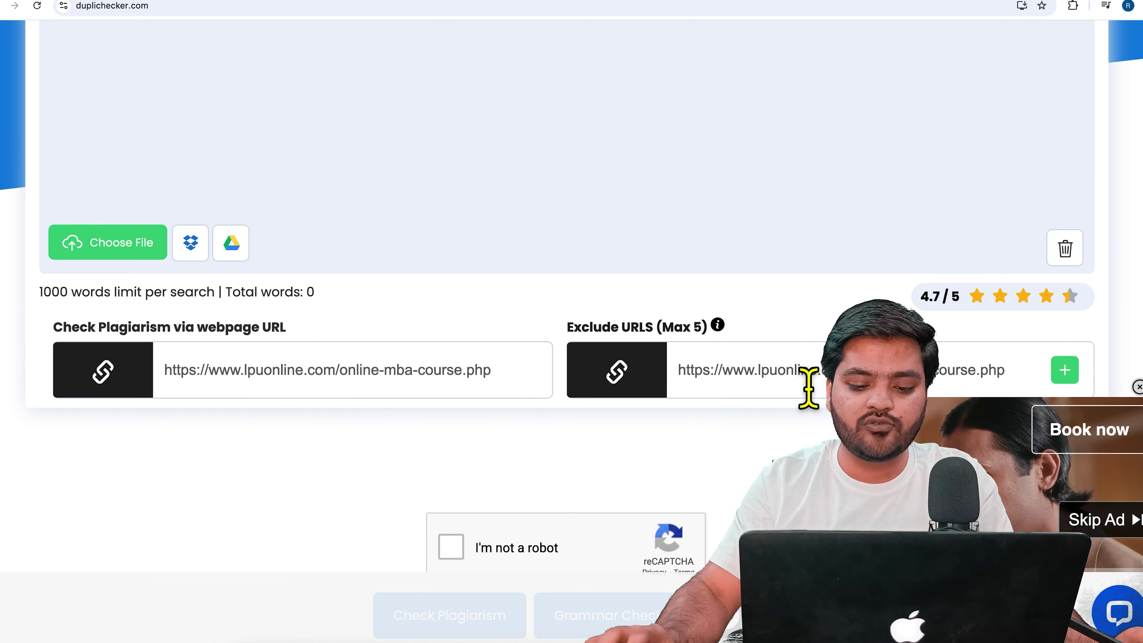
scroll(808, 388, "down", 3)
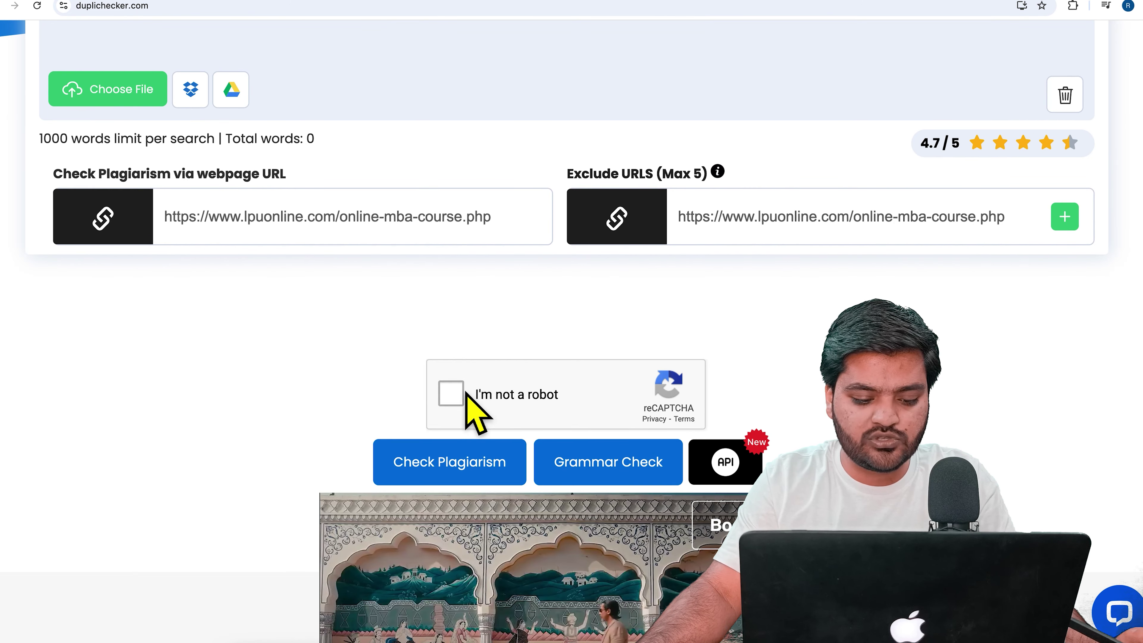
left_click(454, 392)
left_click(480, 480)
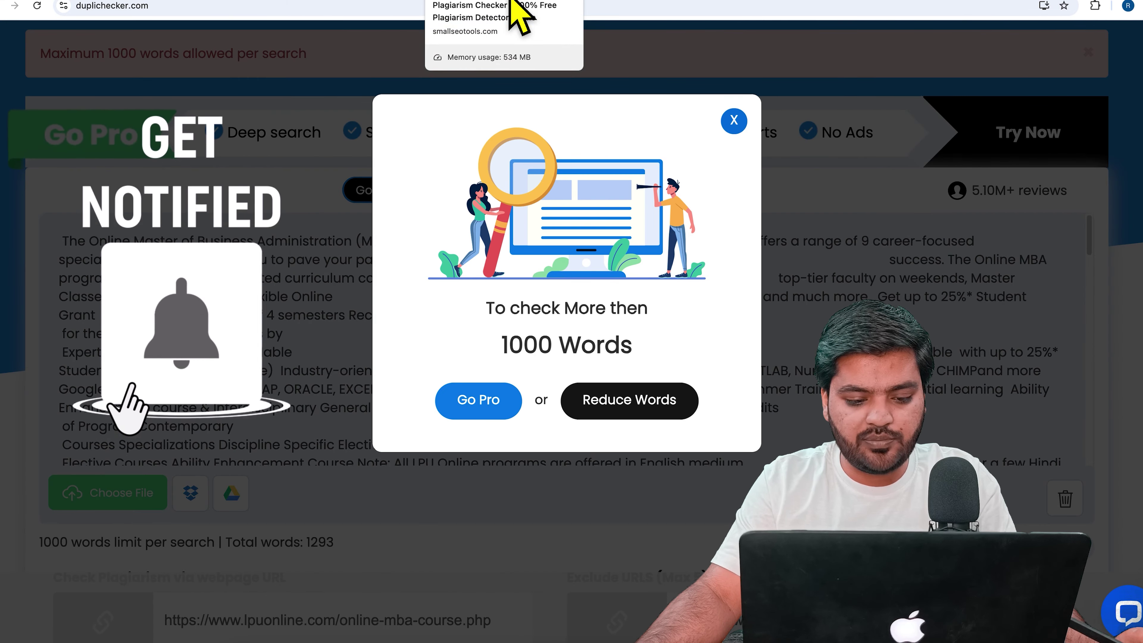
- Return to the SmallSEOTools report and review its plagiarized and unique content shares and the list of matching sources
left_click(511, 3)
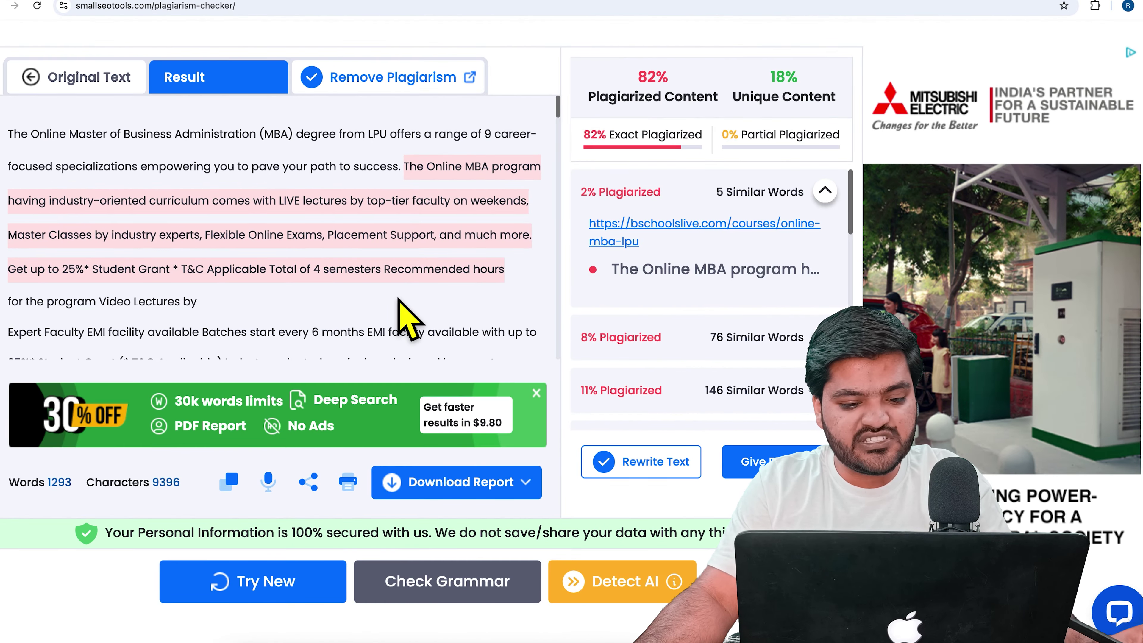
mouse_move(650, 109)
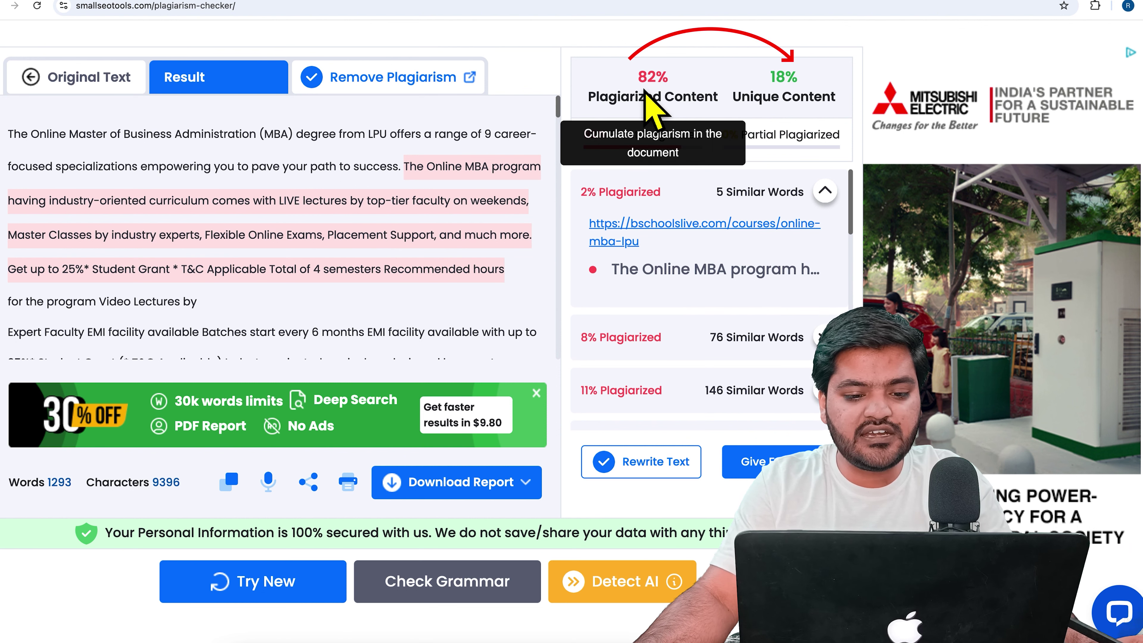
mouse_move(783, 113)
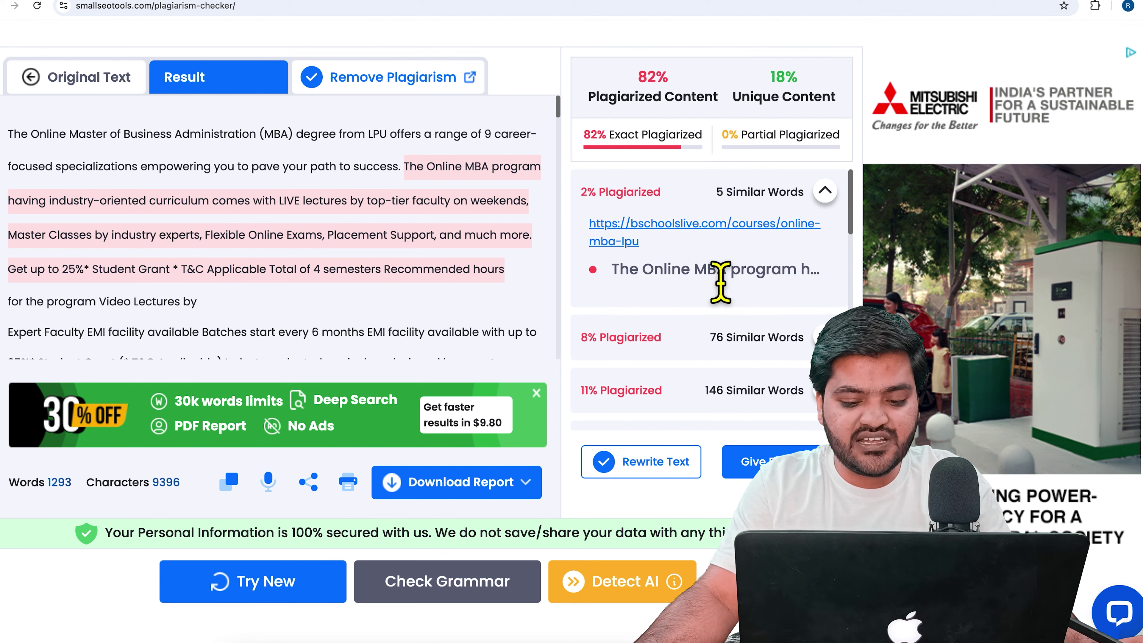
scroll(718, 324, "down", 2)
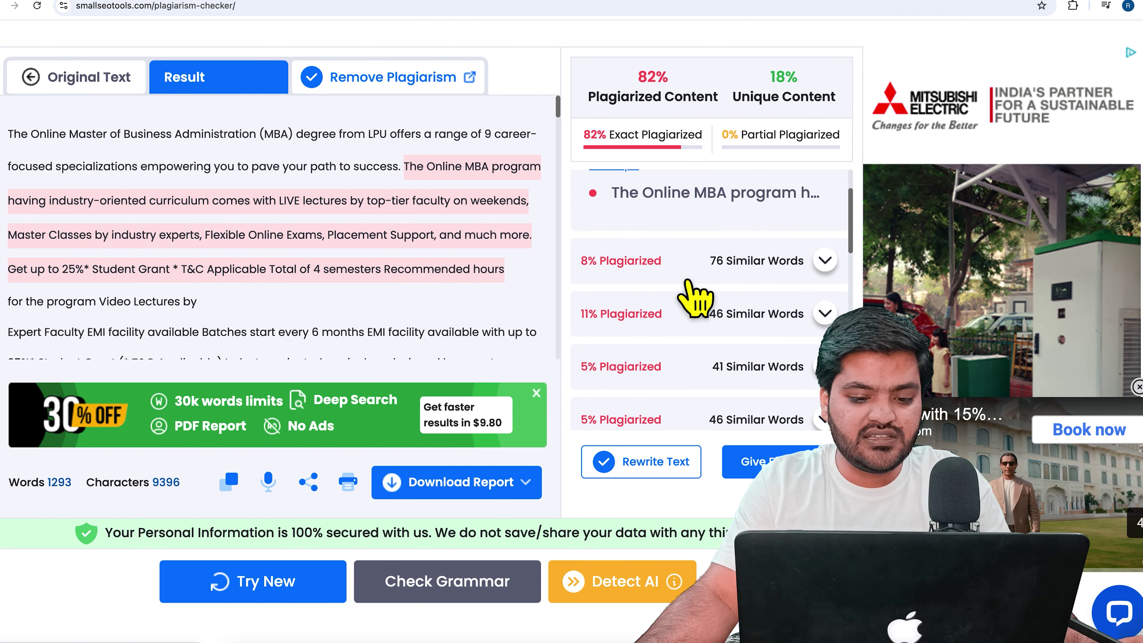
scroll(671, 339, "down", 2)
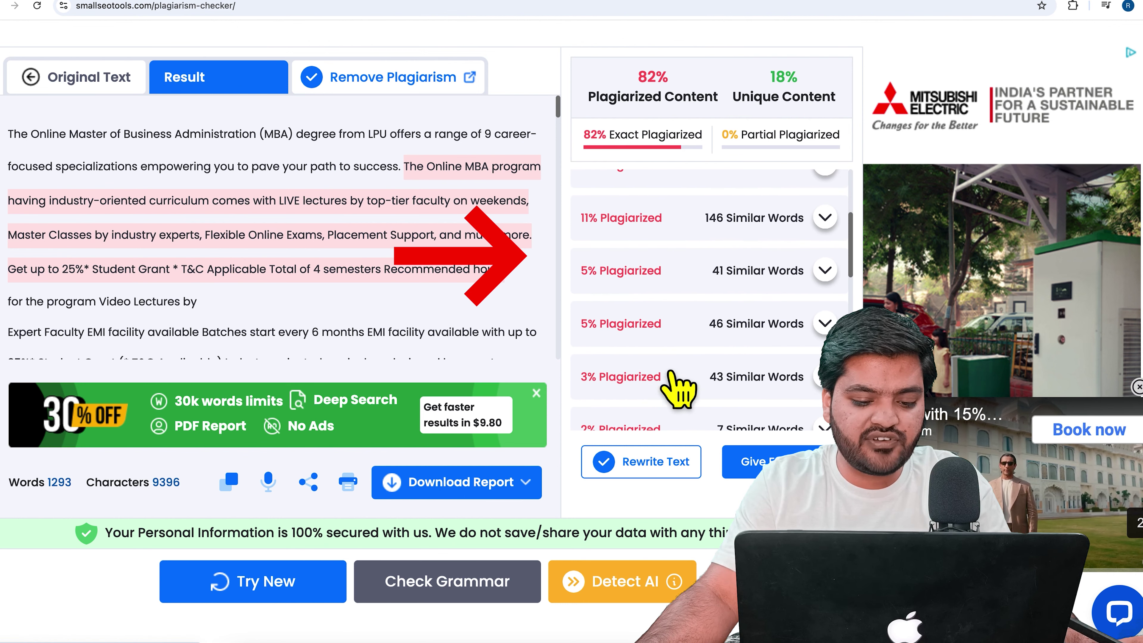
scroll(672, 270, "up", 1)
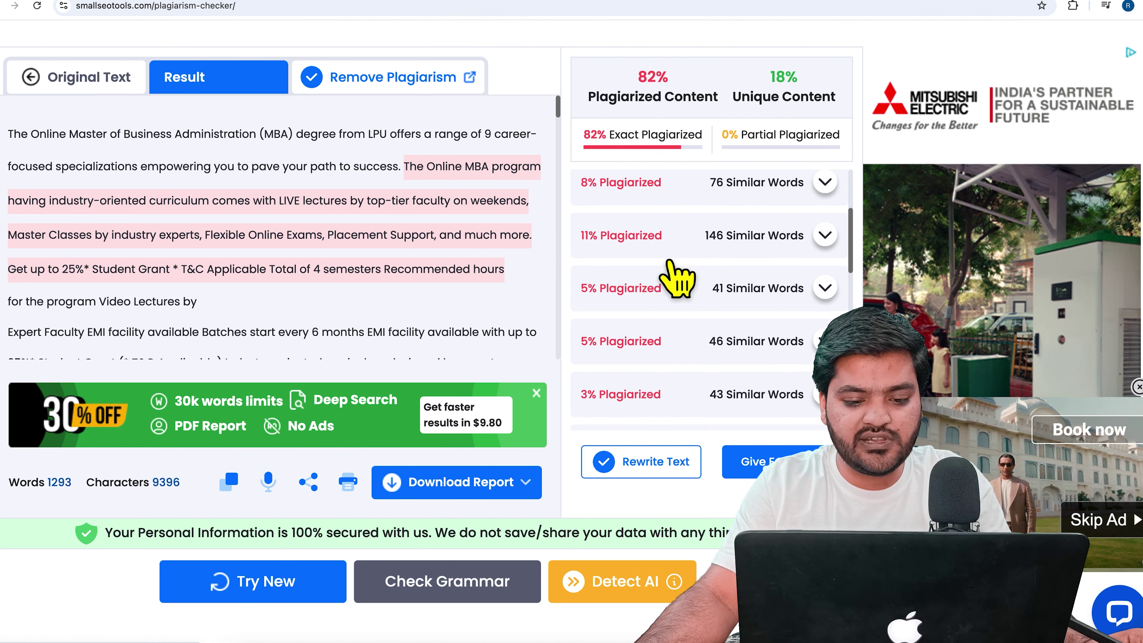
- Expand the matches with 146, 41 and 46 similar words to inspect their source URLs and copied sentences
left_click(675, 255)
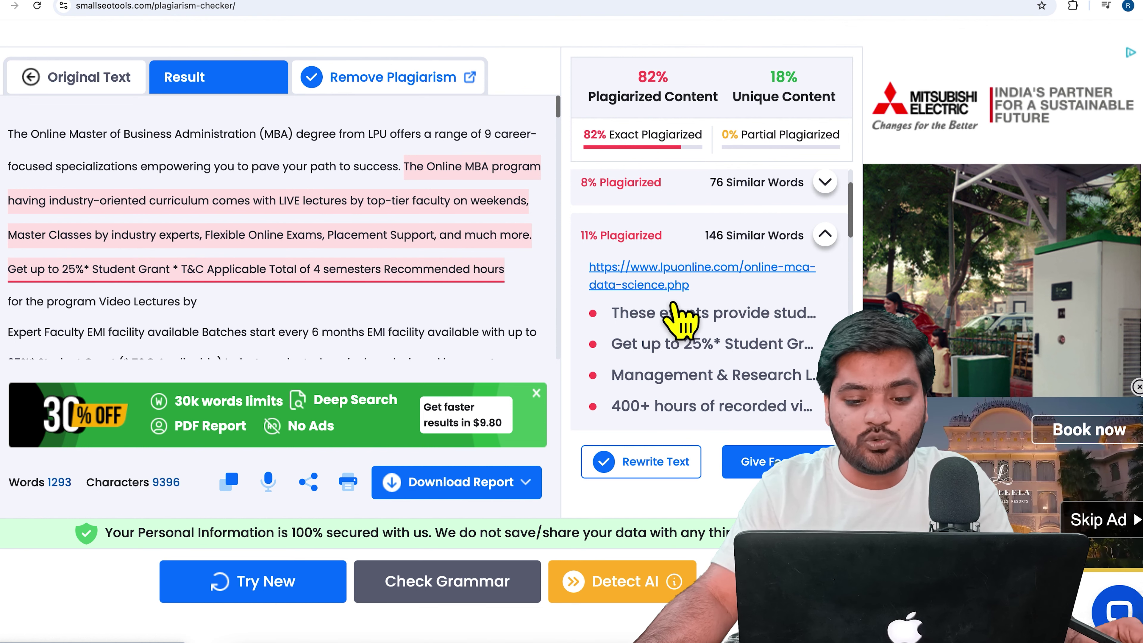
scroll(679, 316, "down", 6)
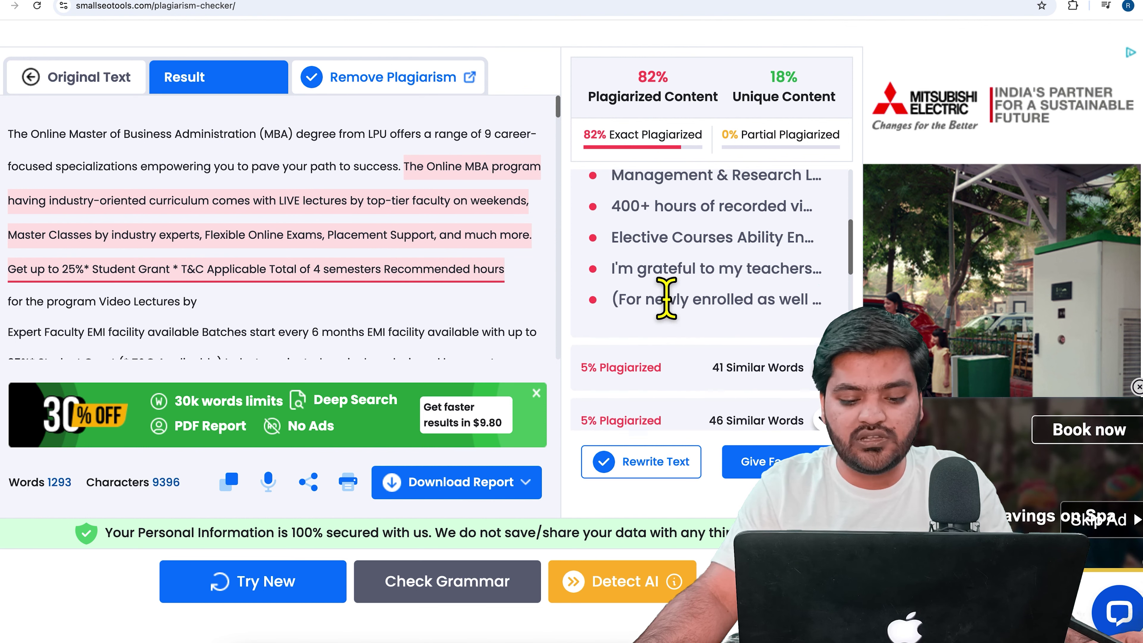
left_click(708, 321)
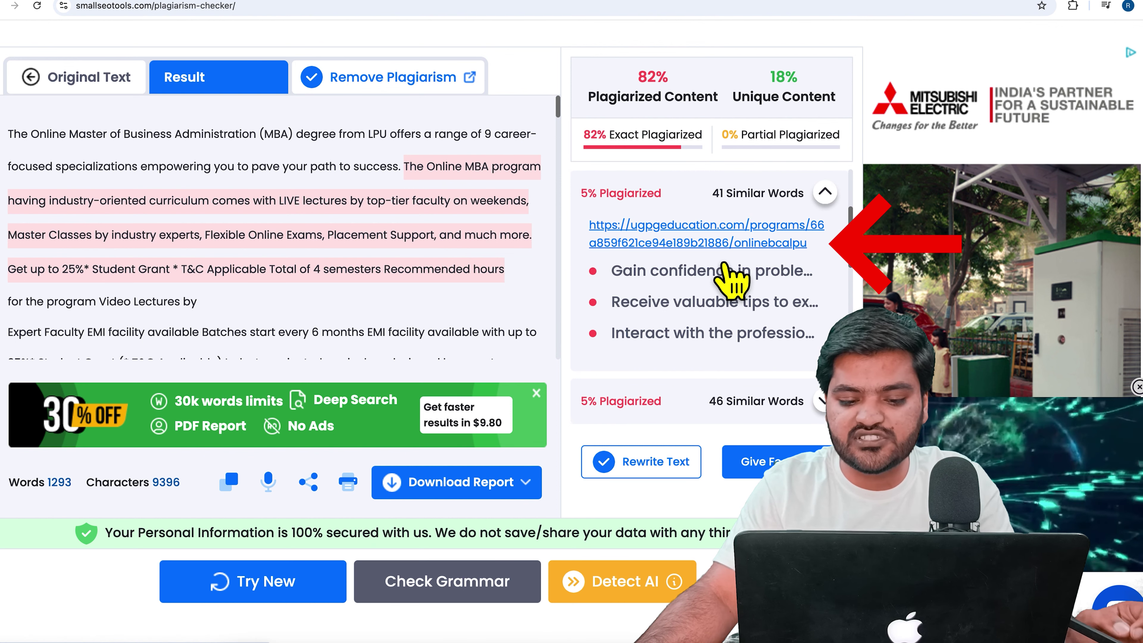
scroll(702, 297, "down", 2)
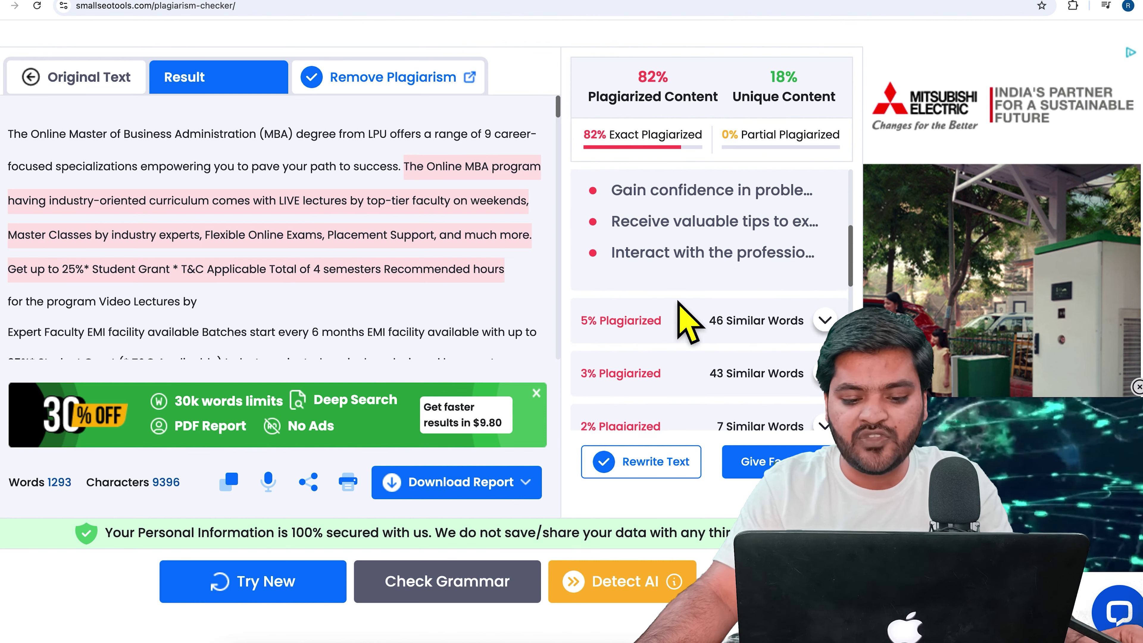
left_click(683, 321)
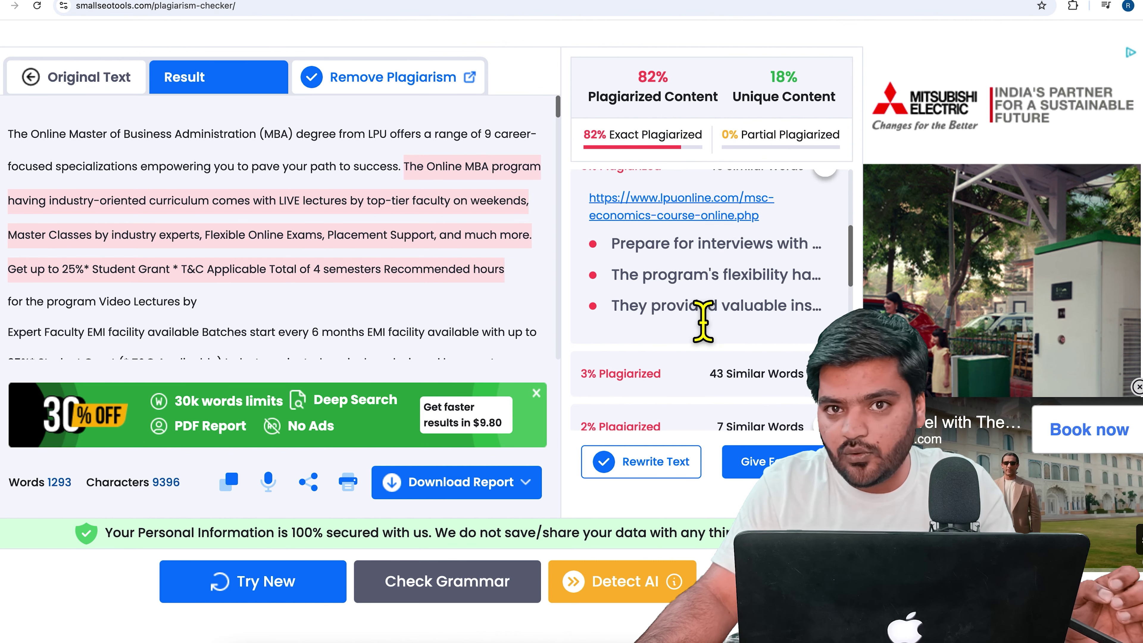
- Go back to the start of the plagiarism report and re-examine the overall plagiarized content score and the match list
scroll(703, 321, "up", 10)
scroll(696, 276, "up", 3)
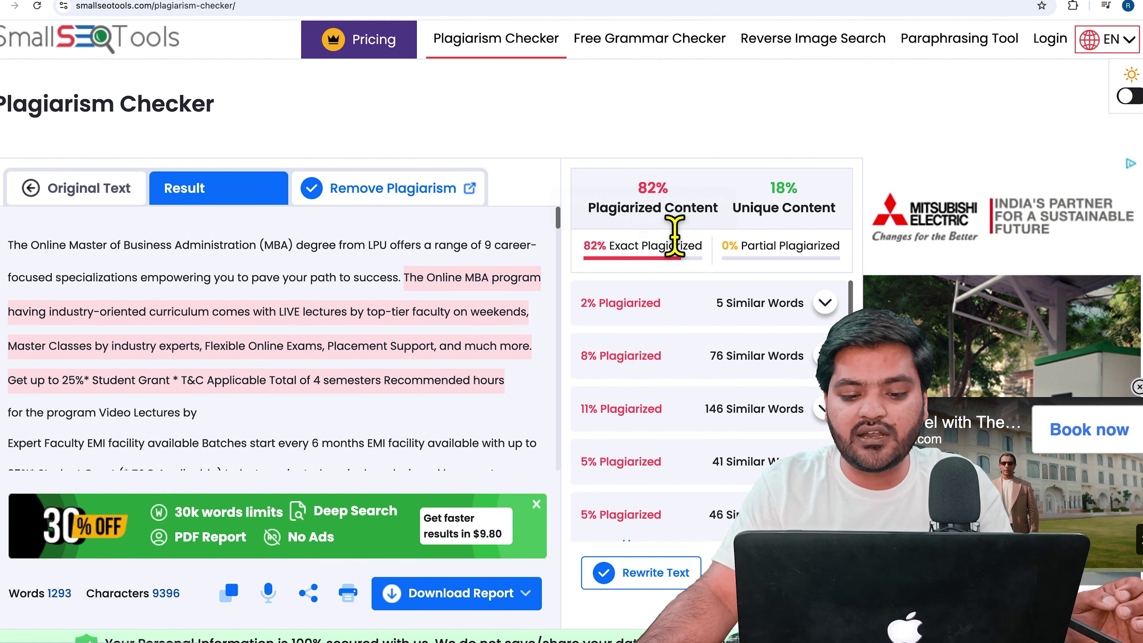
mouse_move(657, 199)
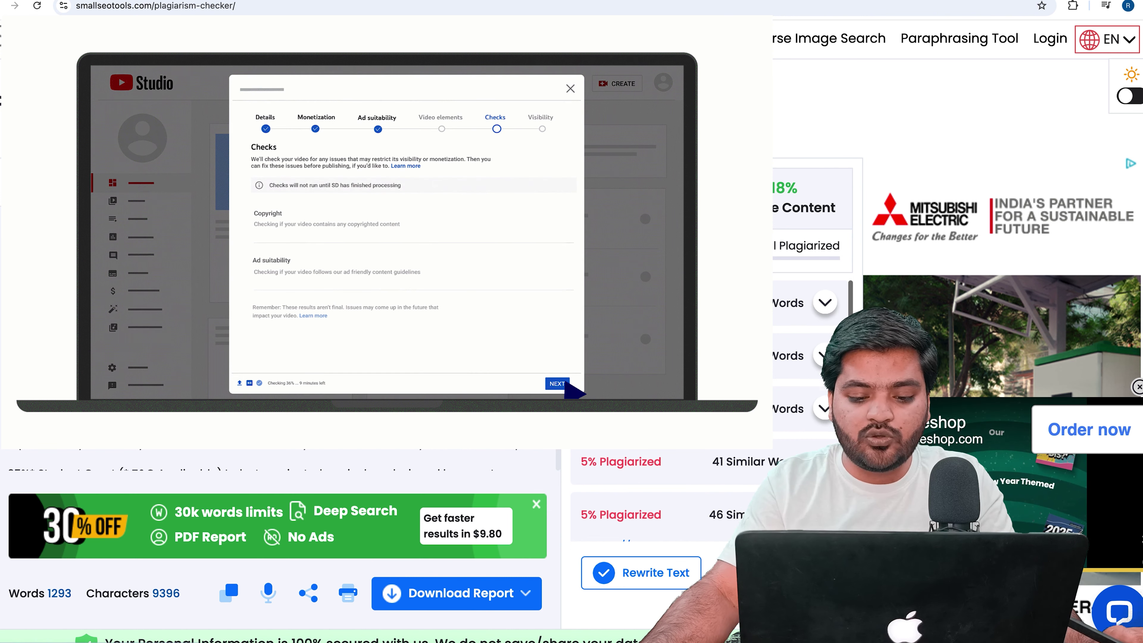
scroll(689, 406, "up", 3)
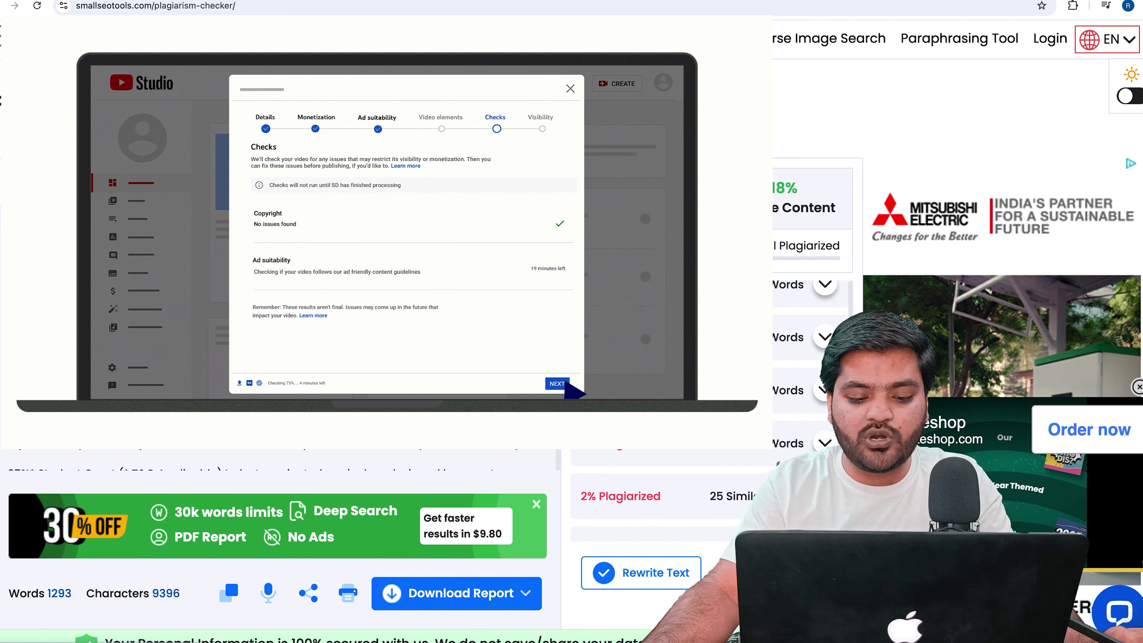